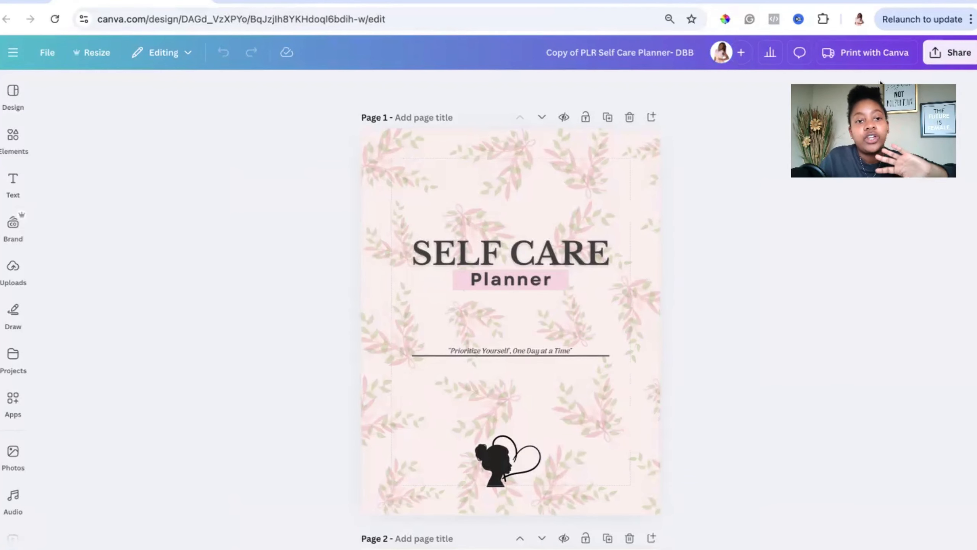
Browse the available fonts for the "Weekly Beauty" heading text on page 2
scroll(416, 306, "down", 5)
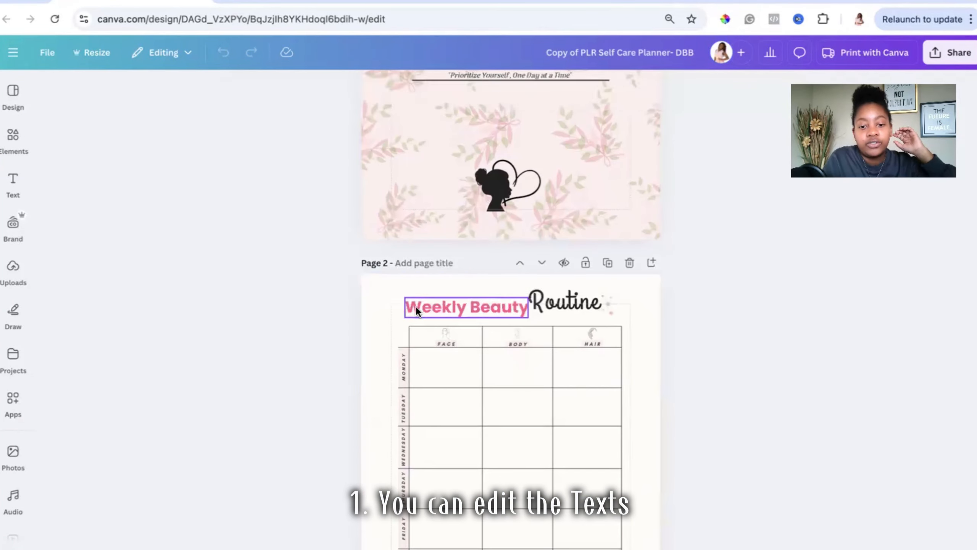
left_click(415, 308)
scroll(344, 306, "down", 2)
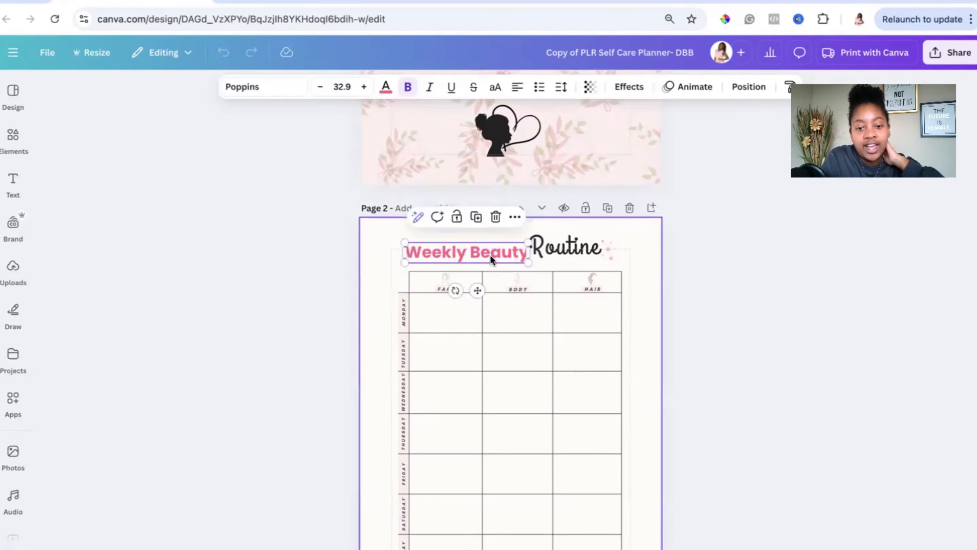
left_click(262, 97)
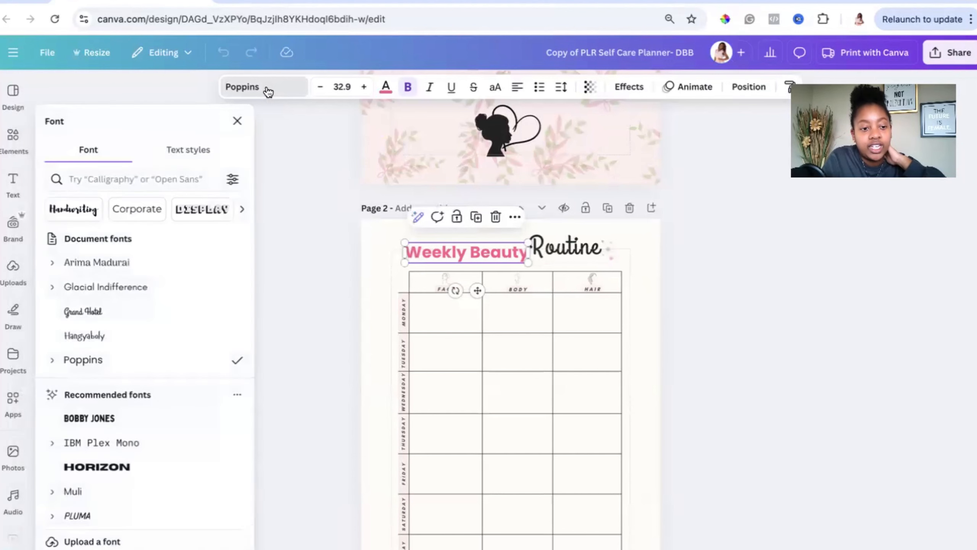
scroll(172, 298, "down", 2)
scroll(173, 297, "down", 6)
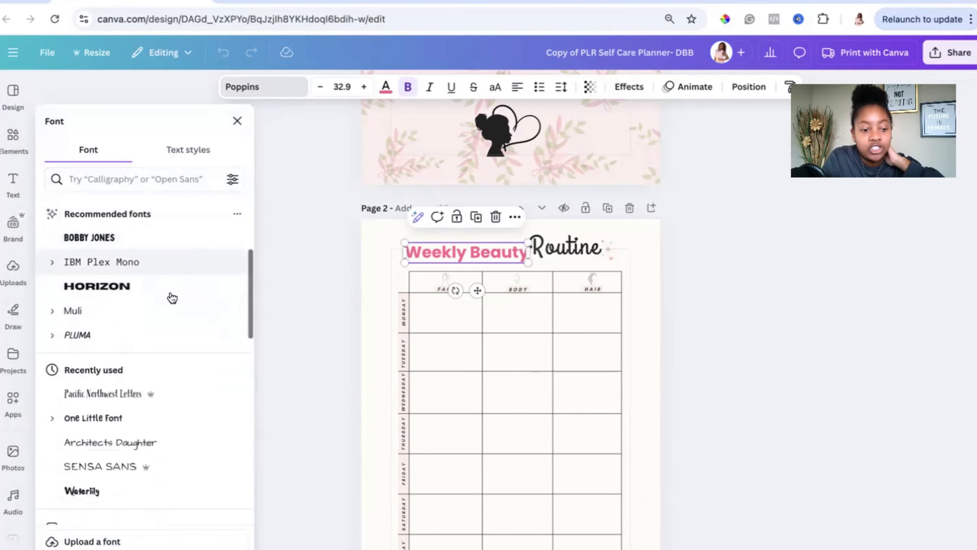
scroll(172, 297, "down", 1)
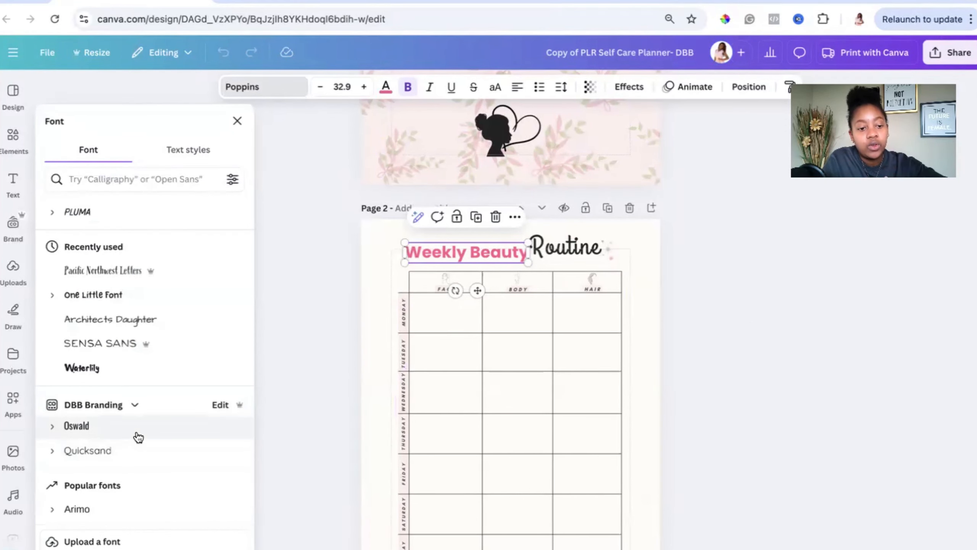
scroll(137, 436, "down", 1)
scroll(137, 436, "down", 1)
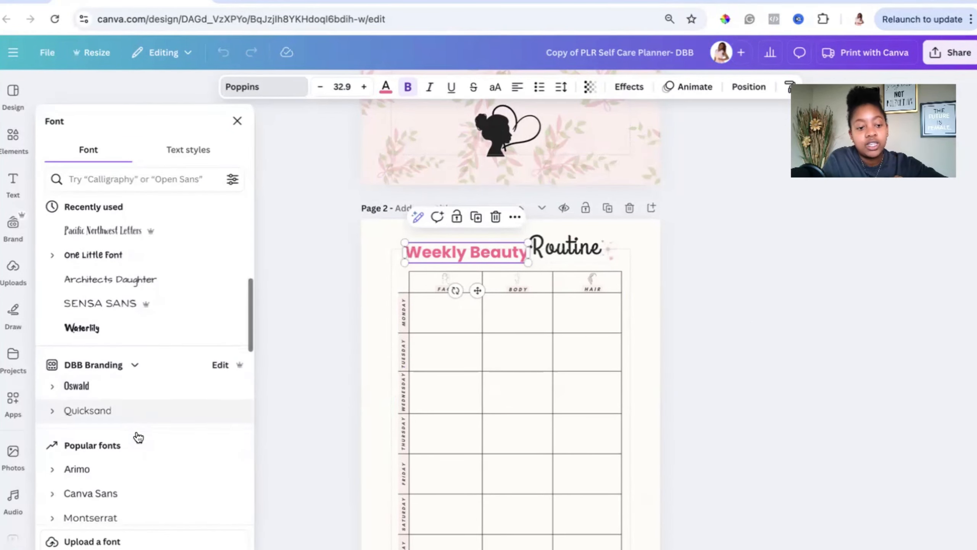
mouse_move(151, 310)
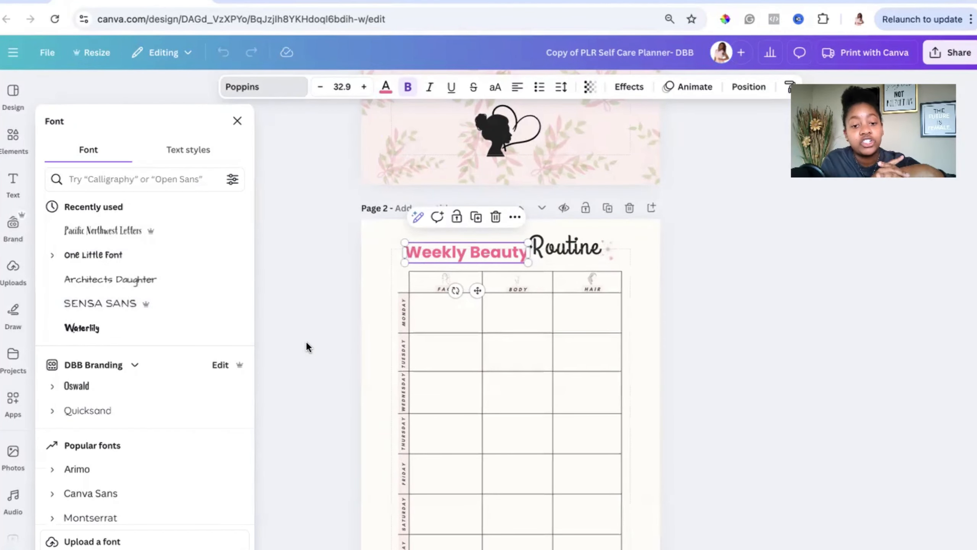
scroll(163, 384, "down", 4)
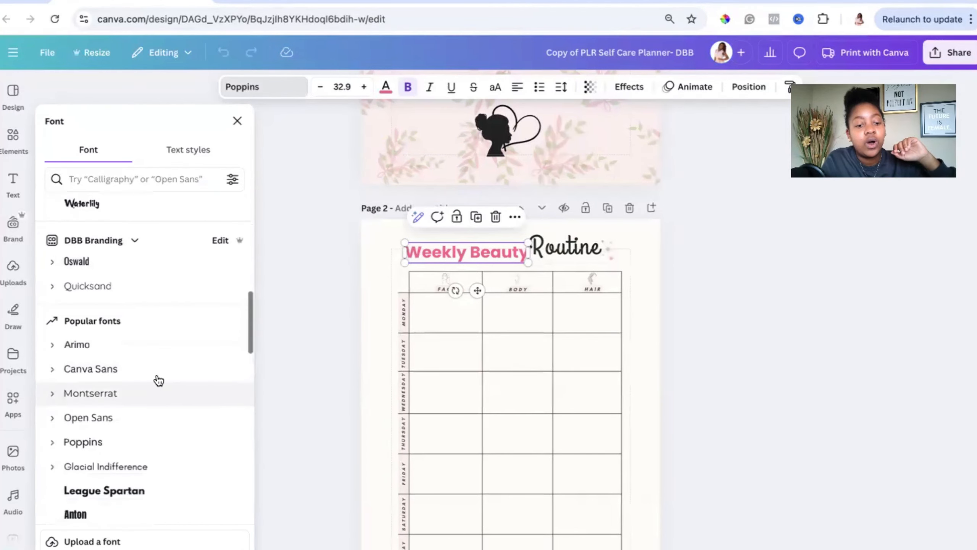
scroll(119, 431, "down", 2)
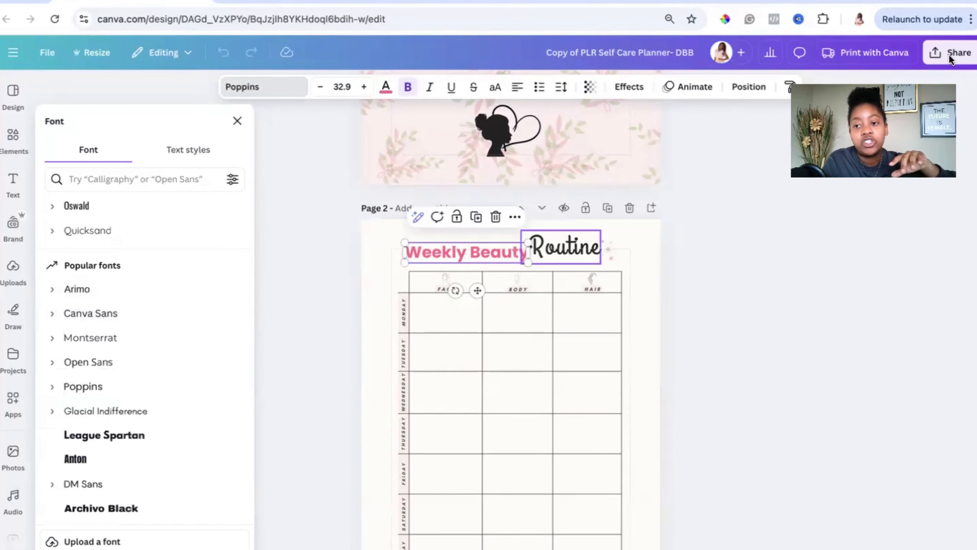
Check the design's download options with PDF Standard as the file type, and close them without downloading
left_click(929, 58)
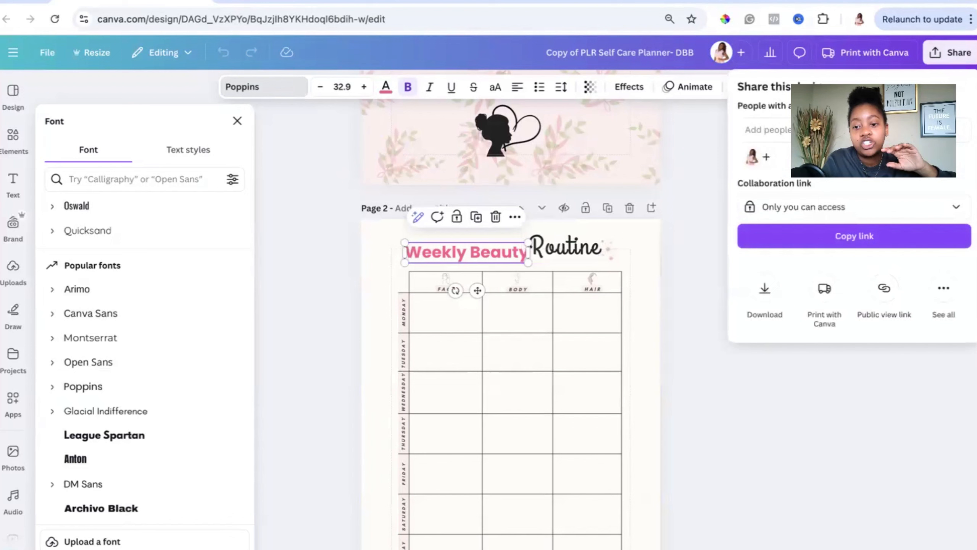
left_click(758, 298)
left_click(767, 138)
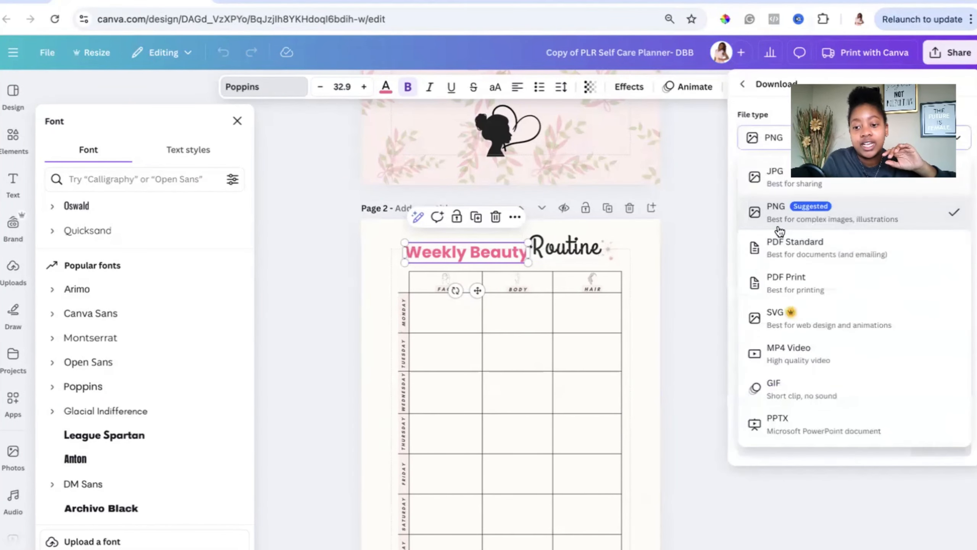
left_click(785, 248)
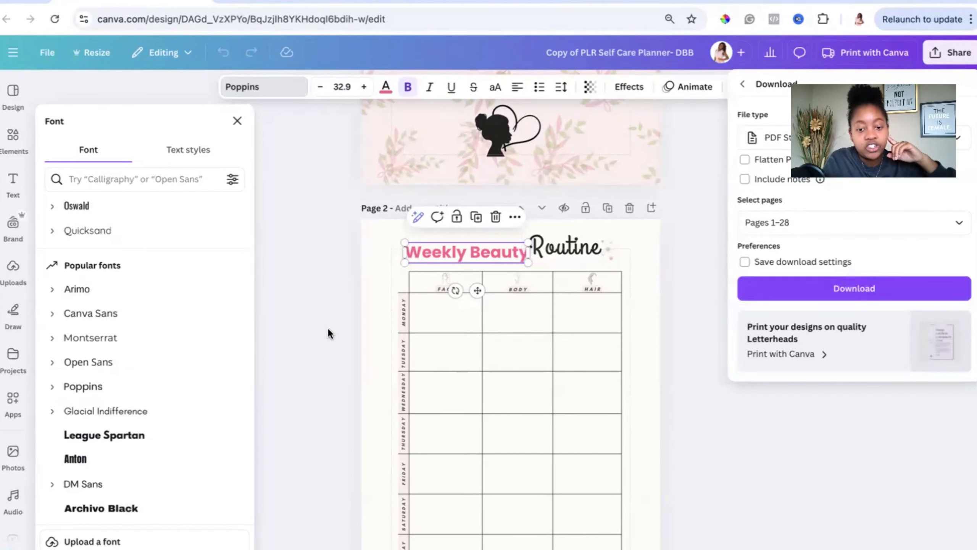
key("Escape")
key("Escape")
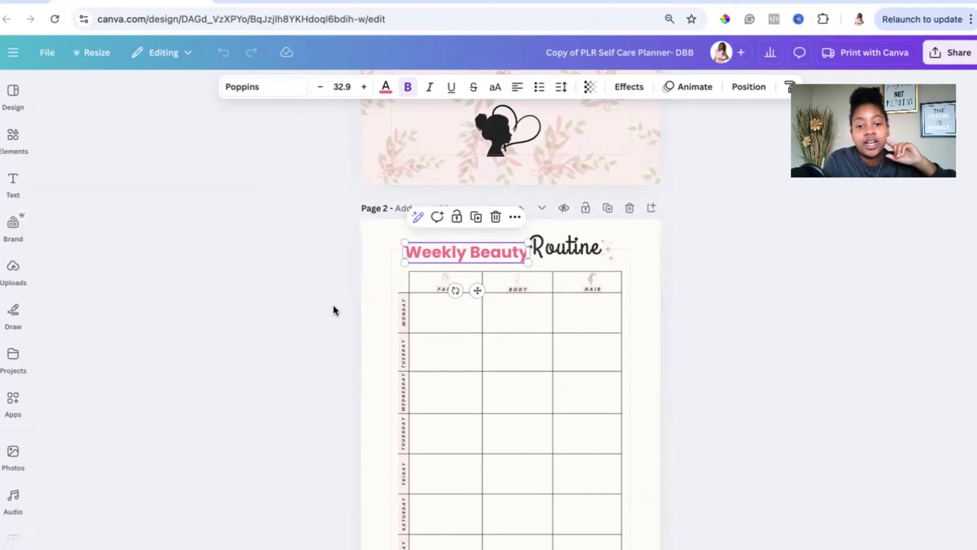
Add the "YOU ARE THE best" font combination over the table on page 2 and ungroup it
scroll(335, 307, "down", 2)
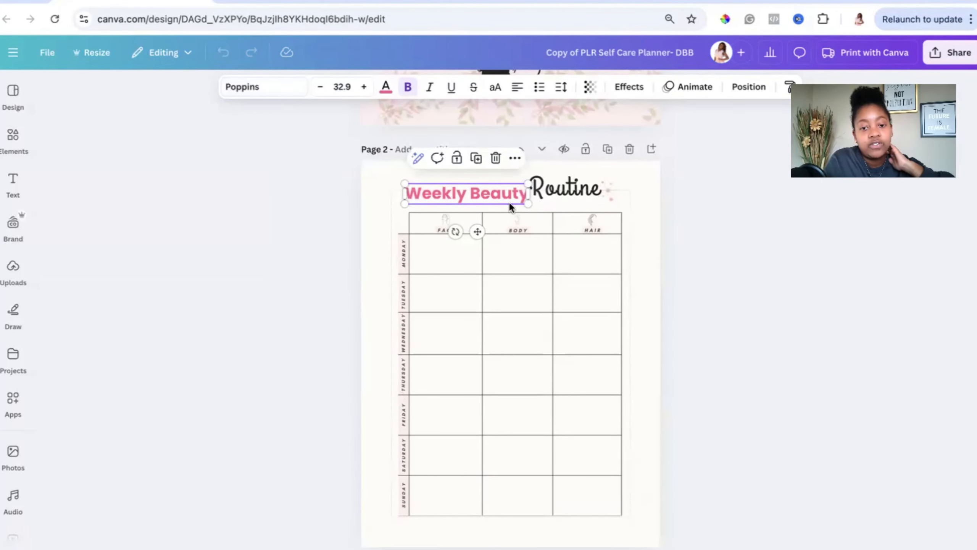
left_click(28, 189)
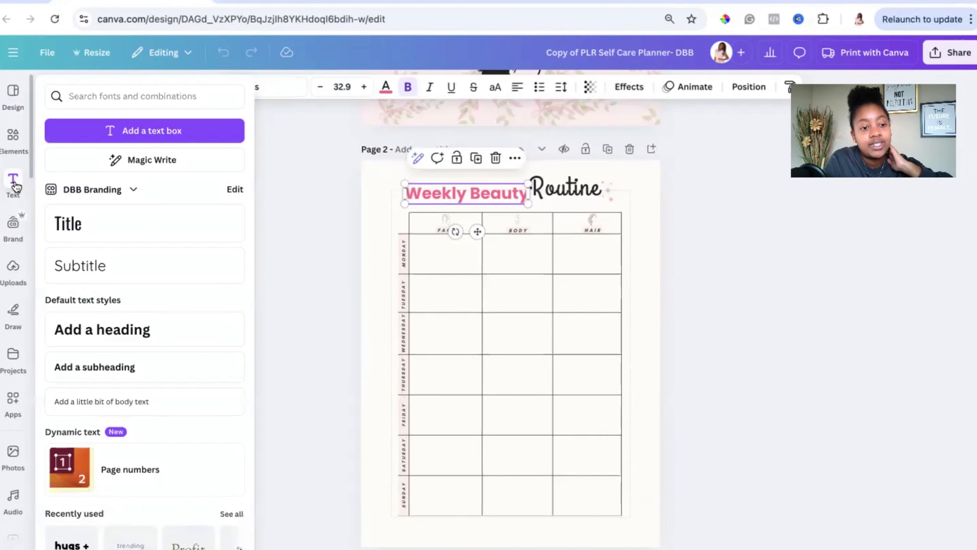
scroll(163, 292, "down", 4)
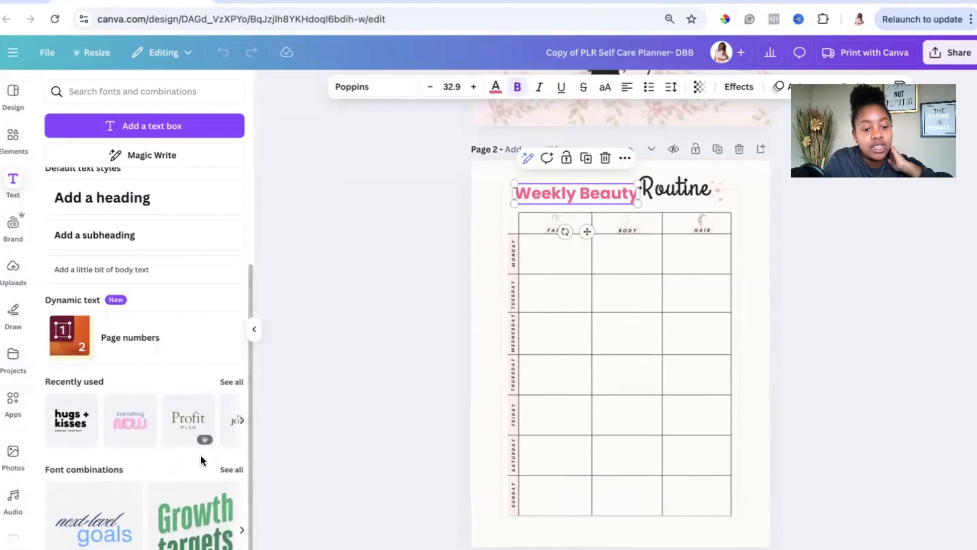
left_click(230, 470)
scroll(196, 356, "down", 3)
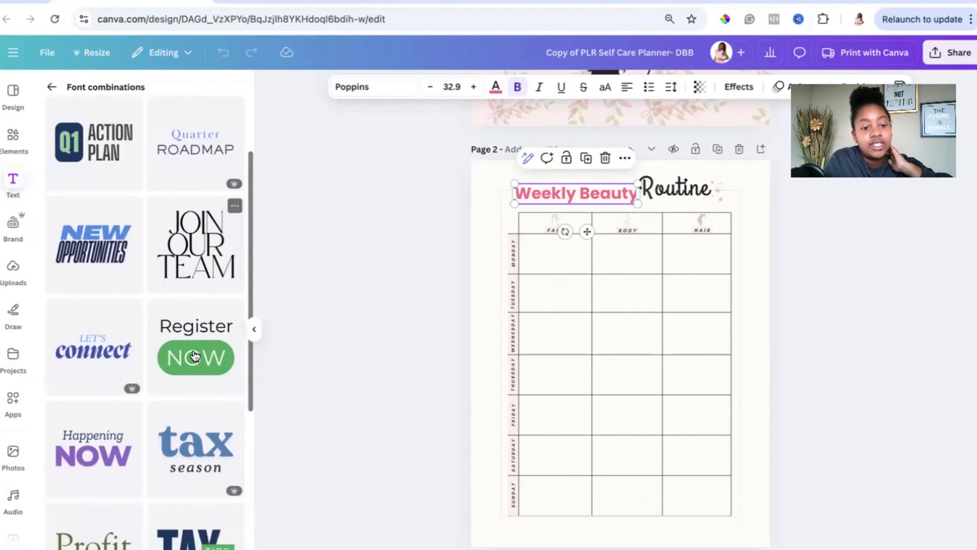
scroll(196, 356, "down", 3)
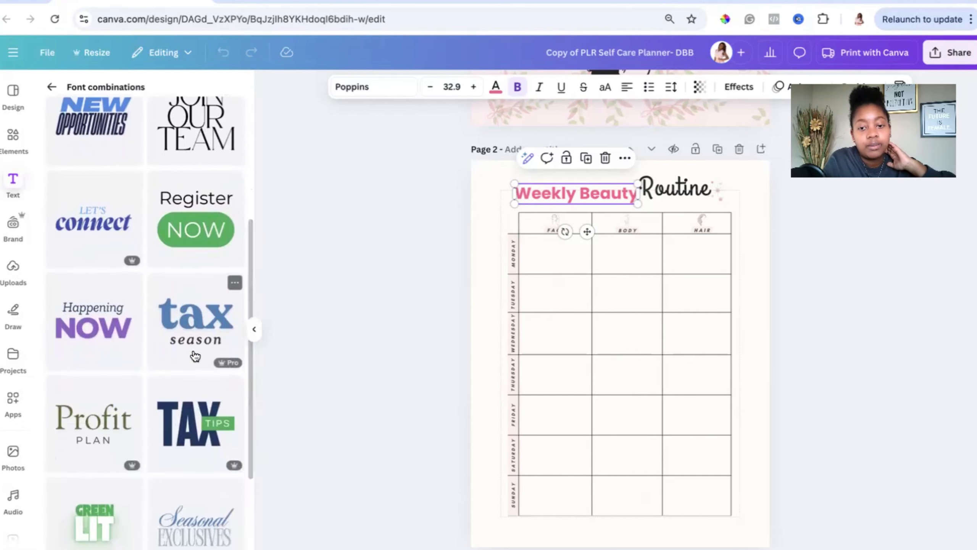
scroll(195, 356, "down", 6)
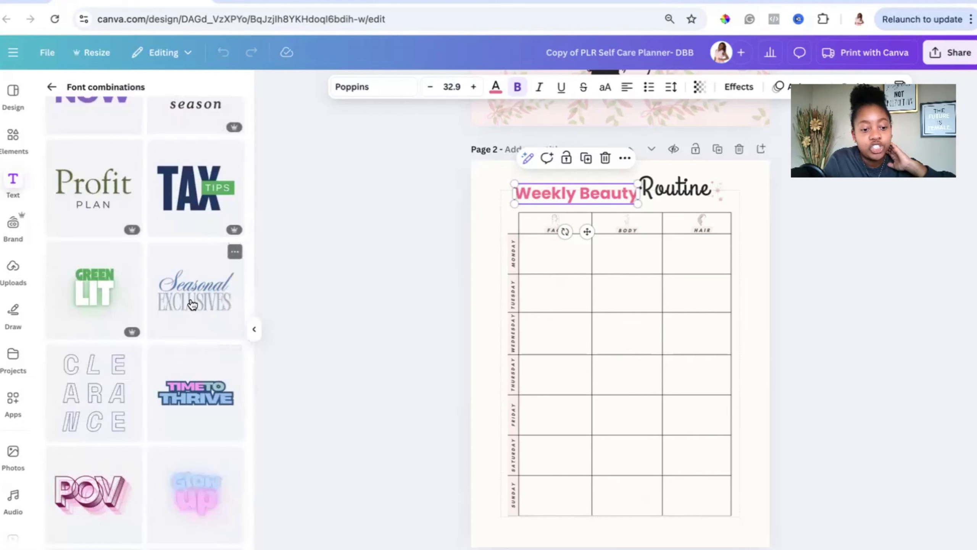
scroll(196, 321, "down", 12)
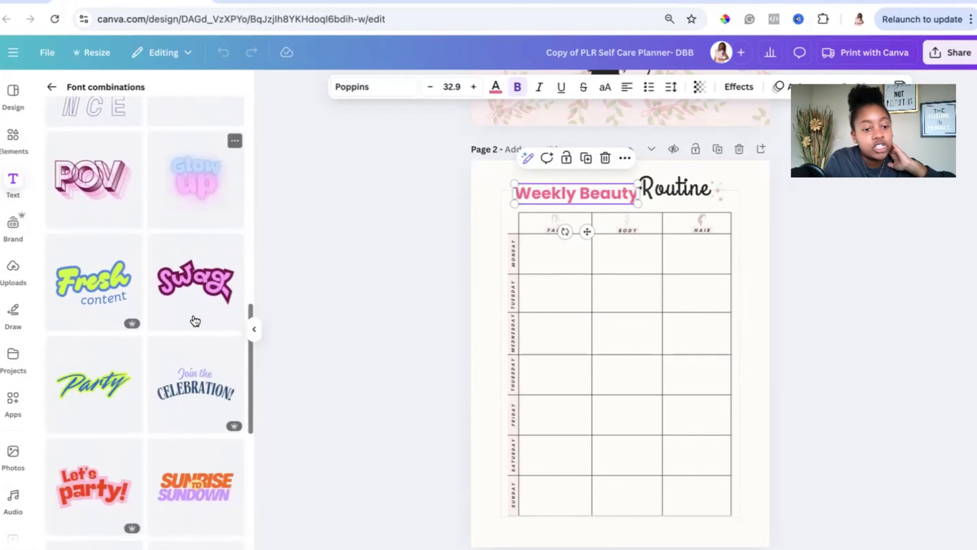
scroll(196, 320, "down", 10)
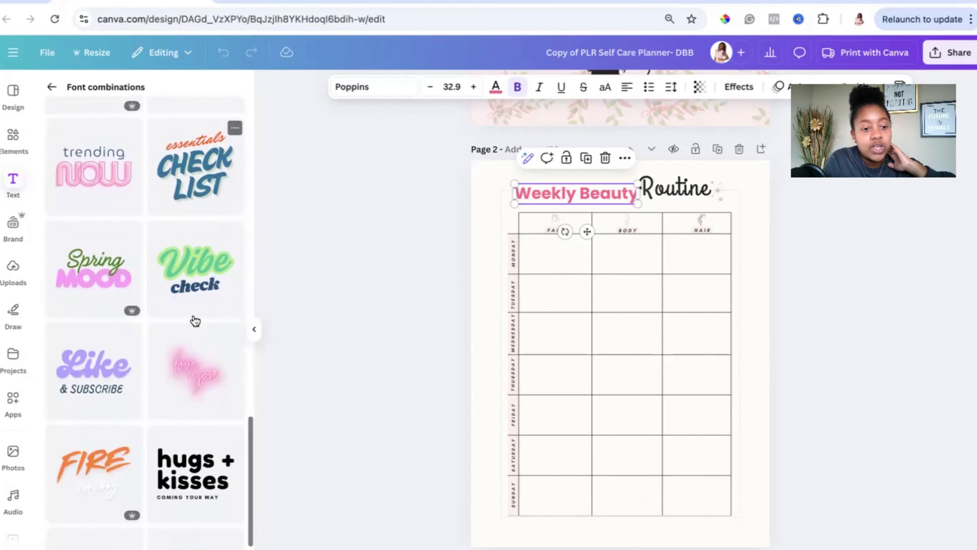
scroll(196, 321, "down", 12)
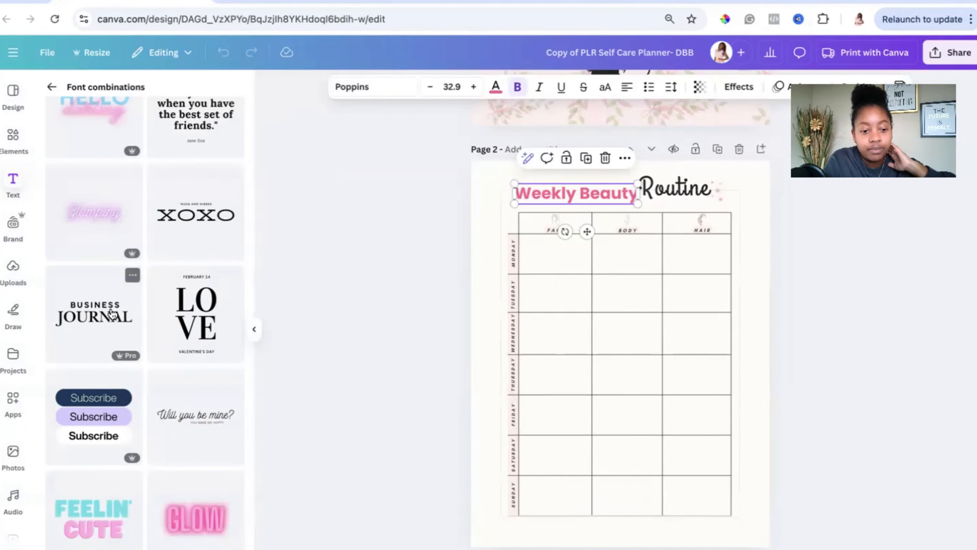
scroll(111, 313, "down", 5)
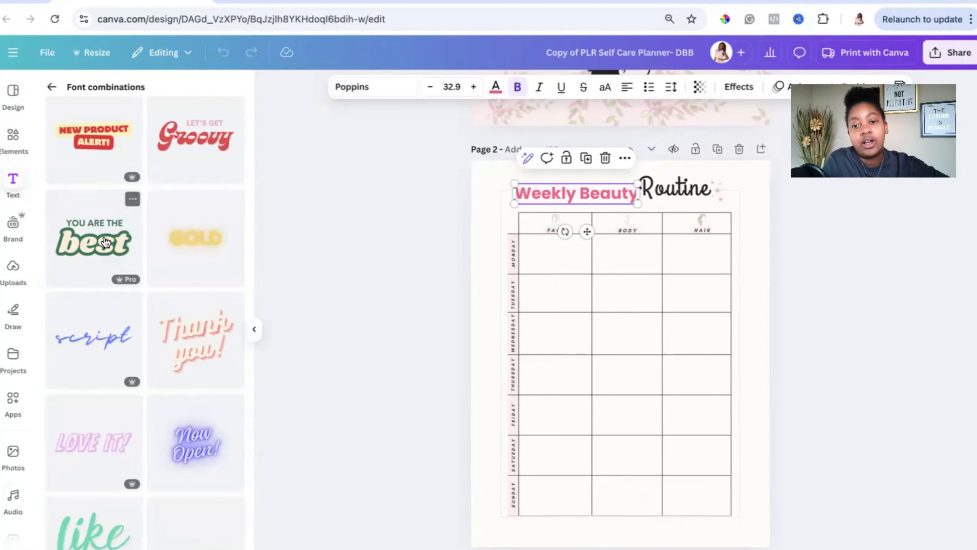
left_click_drag(106, 242, 655, 351)
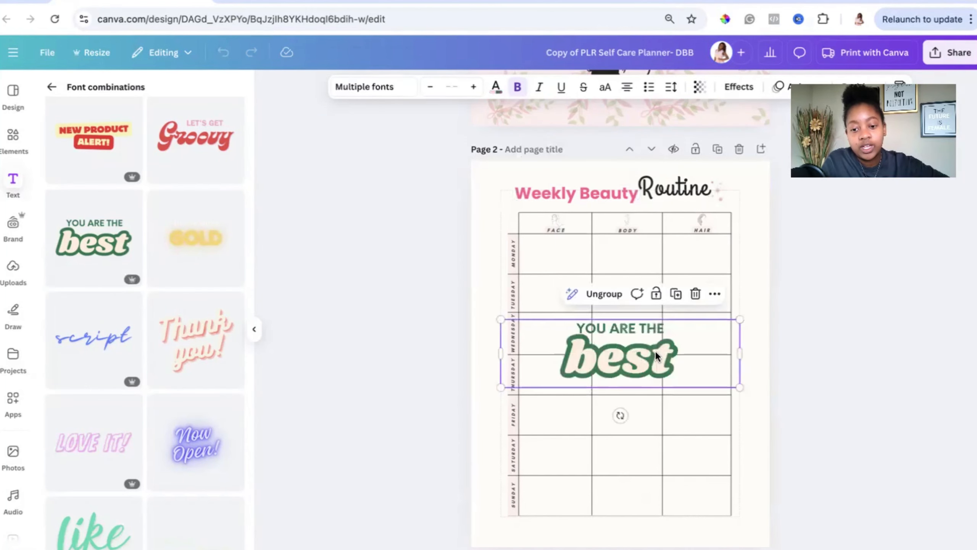
left_click(580, 293)
Replace the "YOU ARE THE" text with "WEEKLY BEAUTY" and delete the original pink "Weekly Beauty" heading
left_click(640, 325)
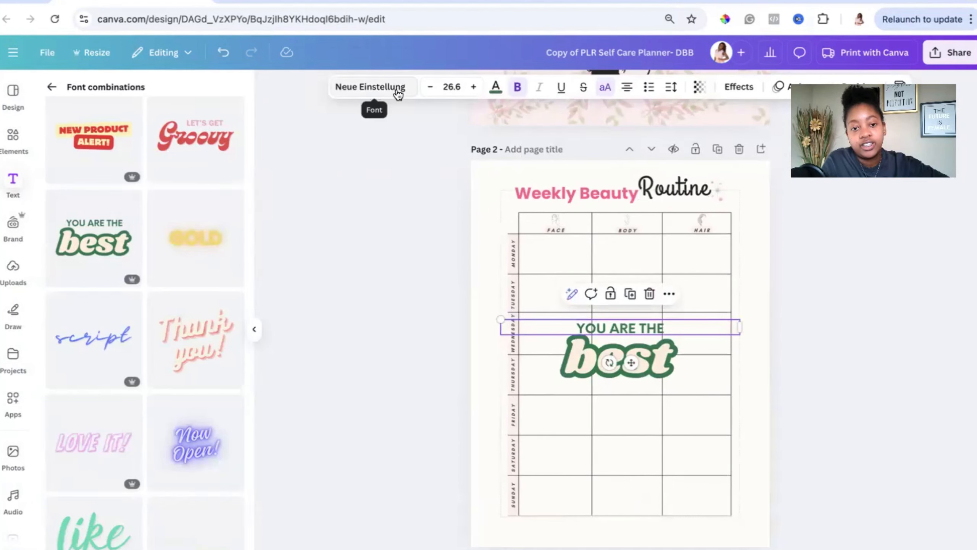
left_click(609, 323)
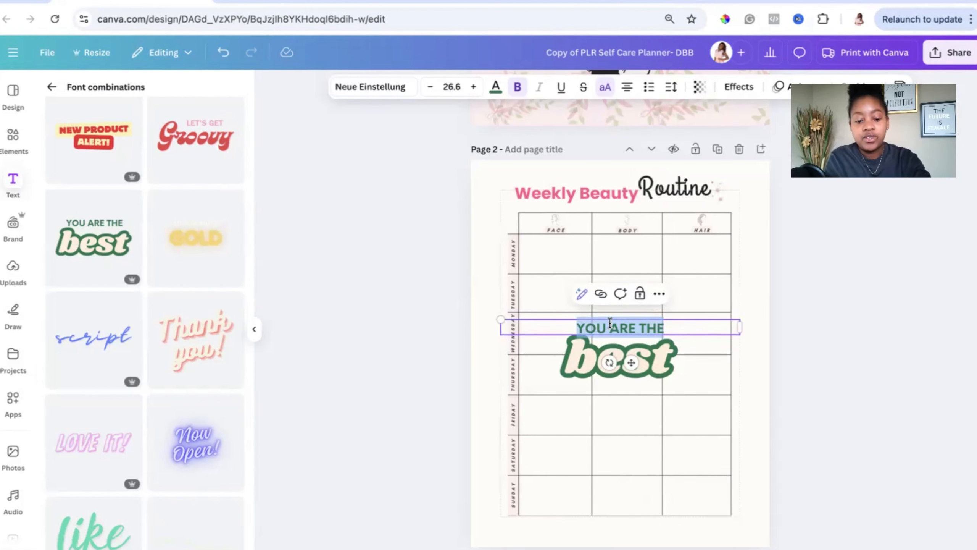
type("WEEKLY BEAUTY")
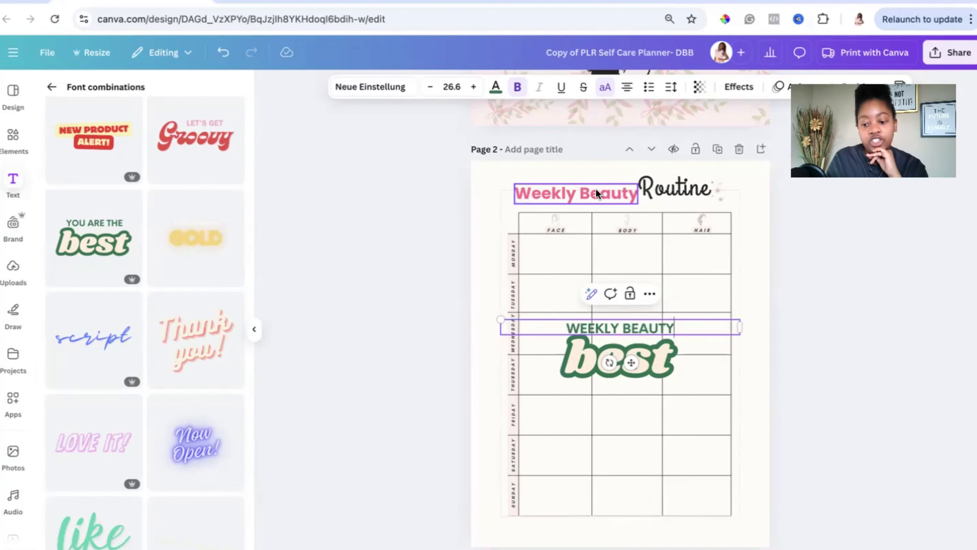
left_click(596, 188)
key("BackSpace")
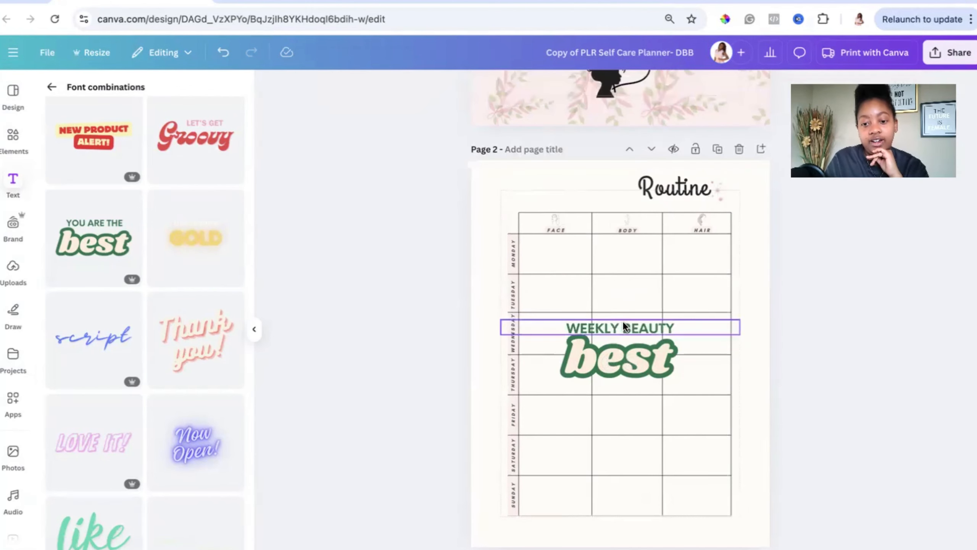
Place the green "WEEKLY BEAUTY" text above the table on page 2, with a narrower text box and a font size of about 37.2
left_click_drag(620, 327, 555, 193)
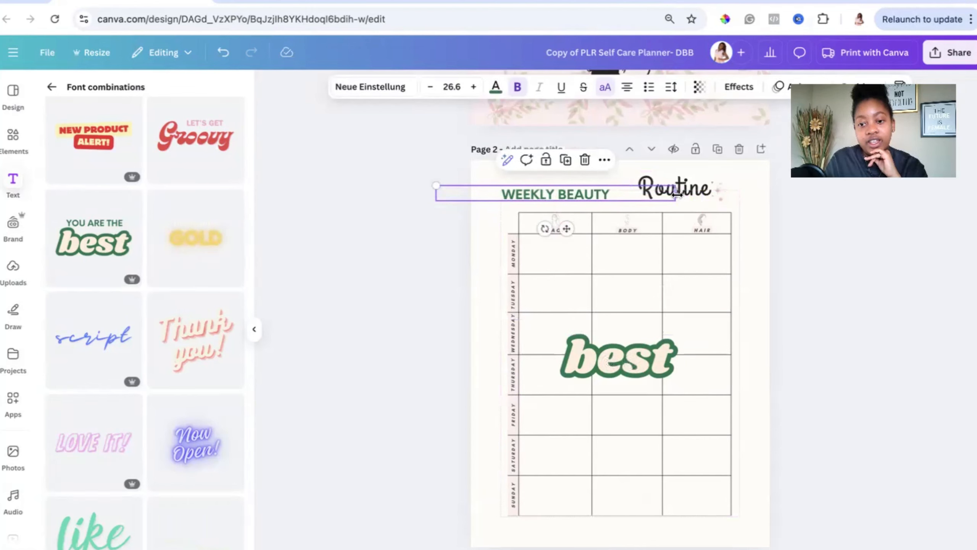
left_click_drag(677, 195, 607, 179)
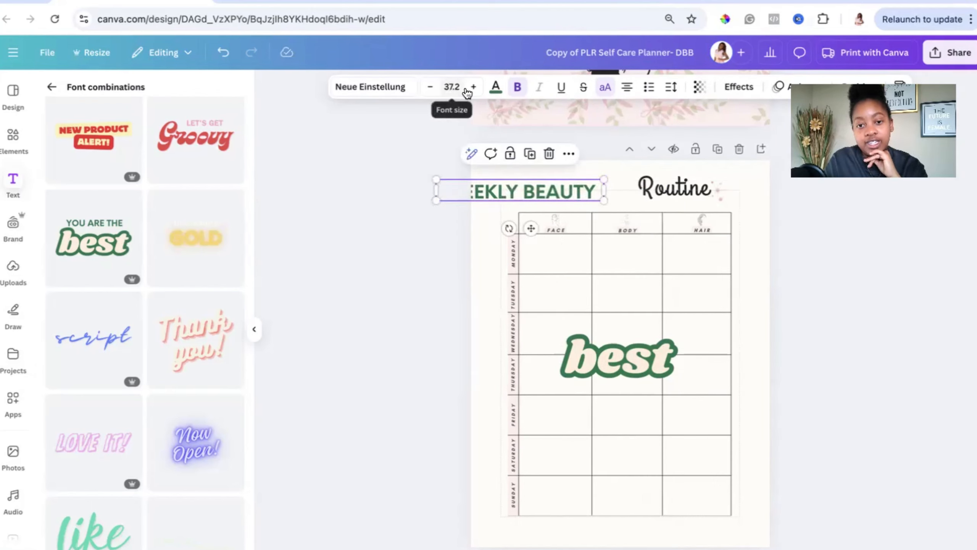
left_click_drag(542, 228, 590, 227)
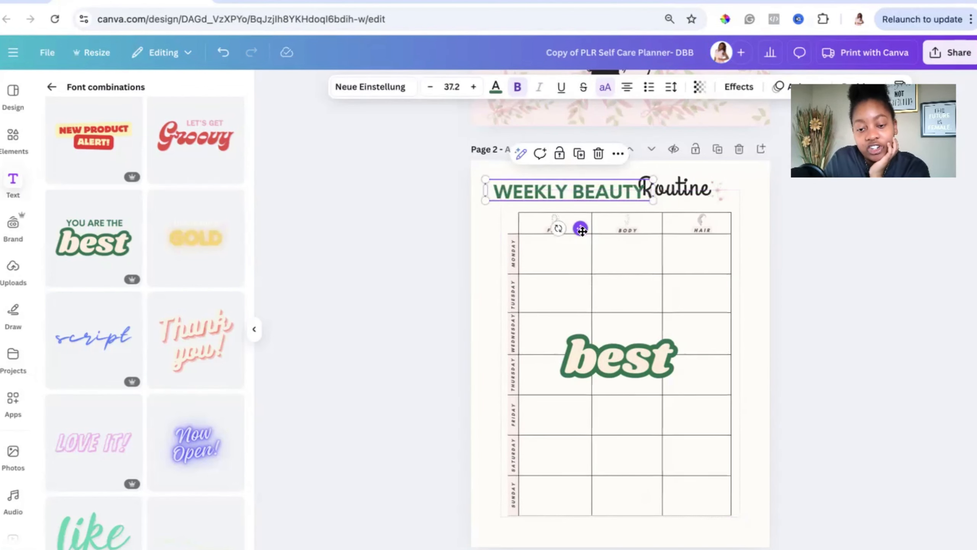
mouse_move(558, 228)
left_mouse_down()
mouse_move(575, 230)
mouse_move(550, 225)
mouse_move(558, 228)
left_mouse_up()
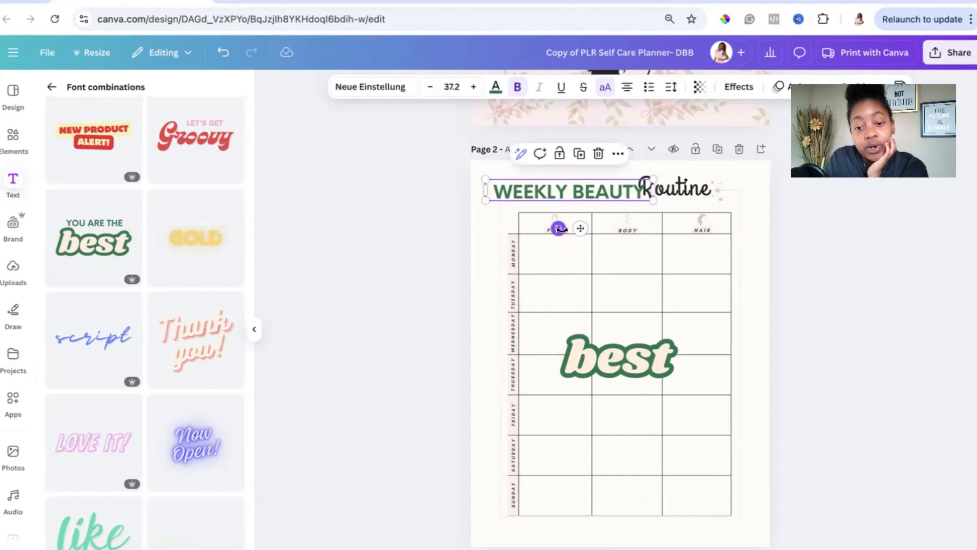
Replace the outlined "best" text with "Routine" and delete the original black script "Routine" heading
double_click(625, 362)
type("Routine")
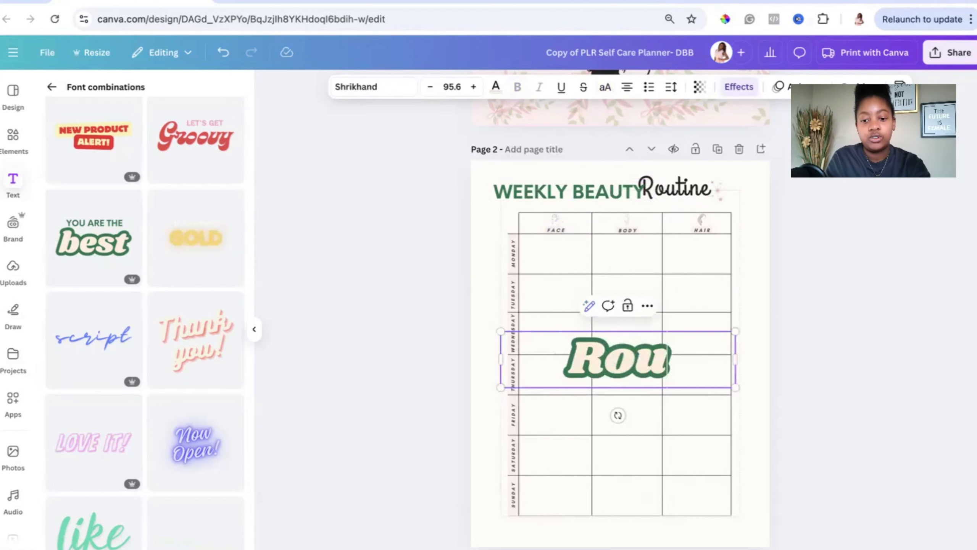
left_click(685, 185)
key("Delete")
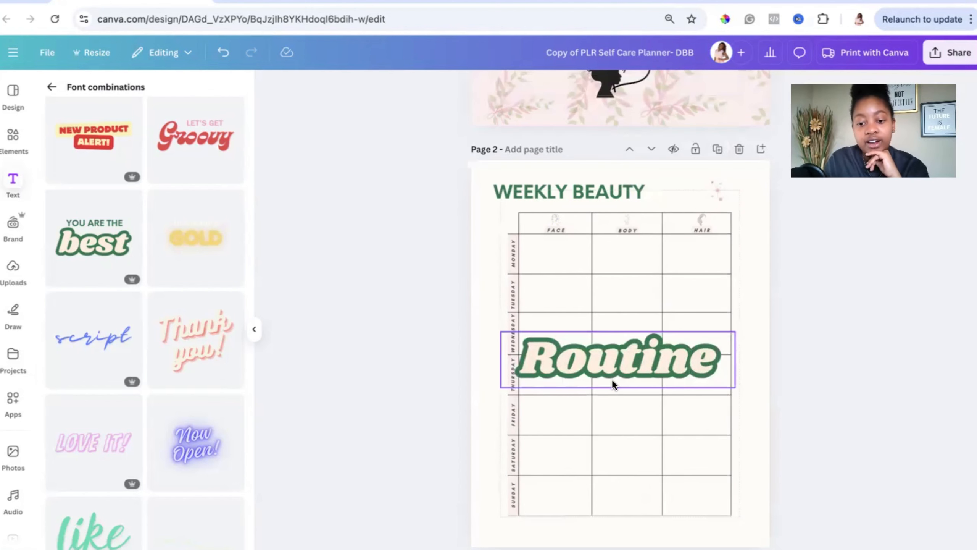
Shrink the outlined "Routine" text over the page 2 table to a font size of about 64
left_click(617, 355)
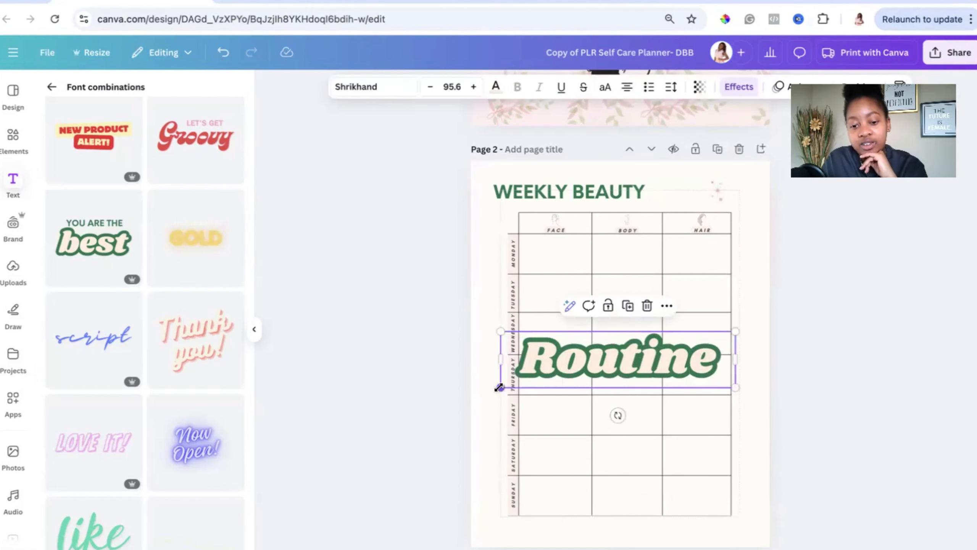
left_click_drag(499, 387, 578, 369)
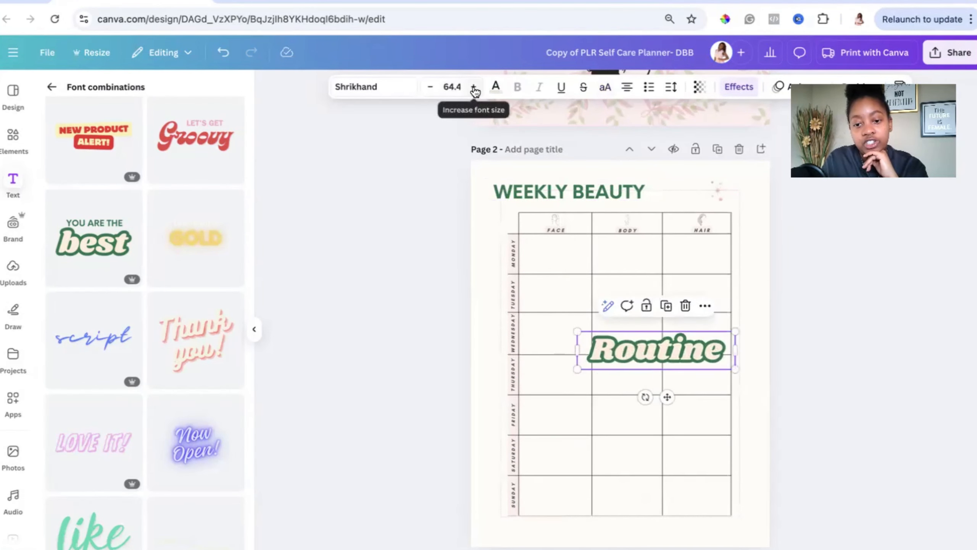
left_click(474, 86)
left_click(474, 86)
left_click(430, 87)
left_click(430, 87)
left_click(430, 87)
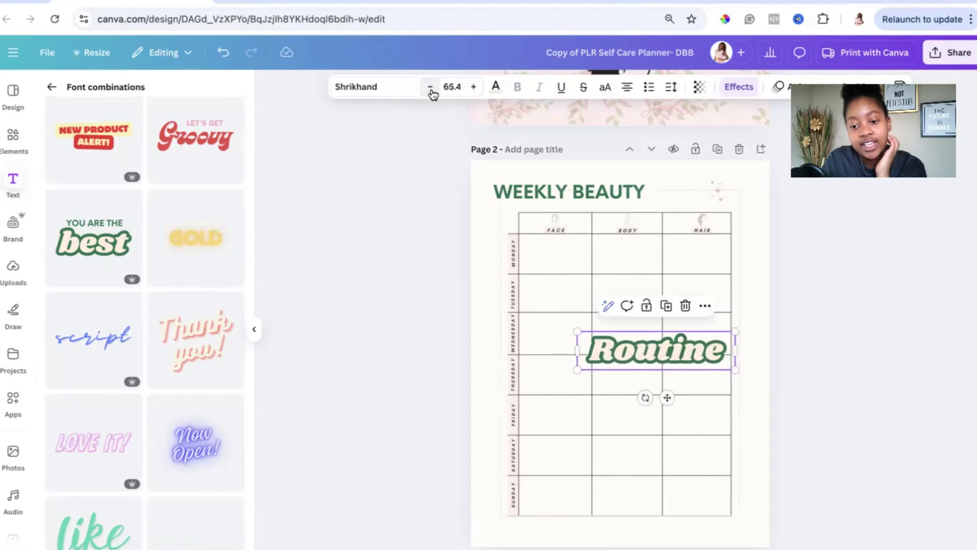
Fit "WEEKLY BEAUTY" and "Routine" side by side above the page 2 table, with font sizes of about 32.4 and 40.9
left_click_drag(667, 395, 726, 233)
left_click_drag(776, 206, 728, 194)
left_click(590, 188)
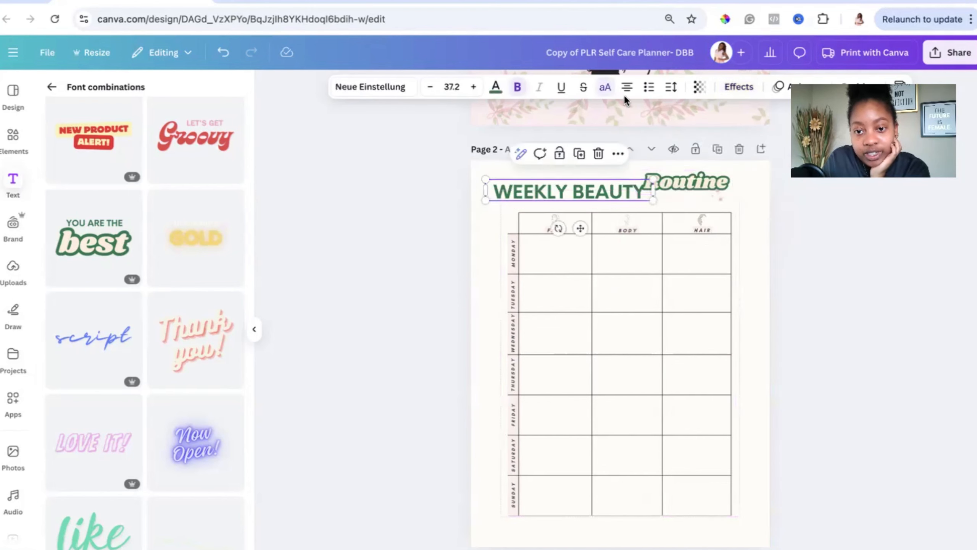
mouse_move(652, 180)
left_mouse_down()
mouse_move(632, 182)
mouse_move(670, 189)
left_mouse_up()
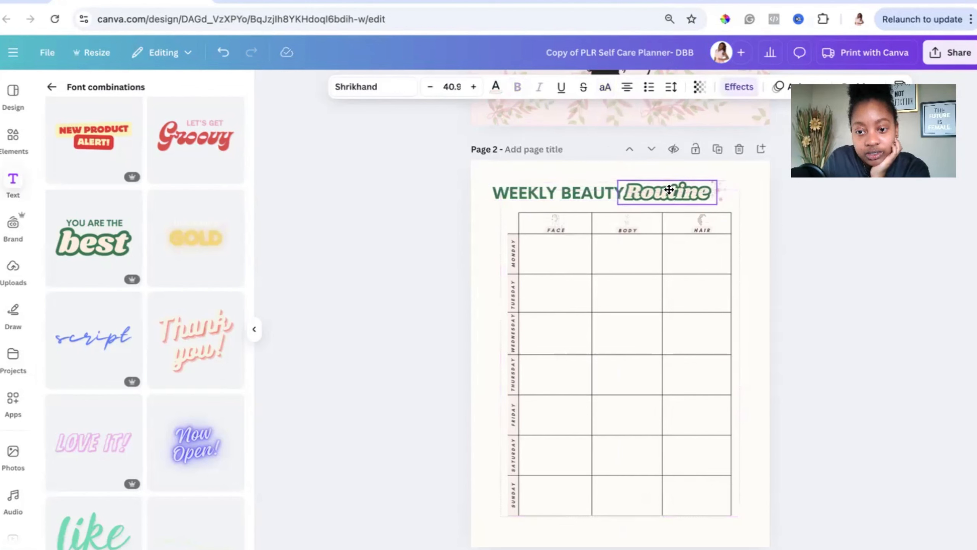
left_click(785, 251)
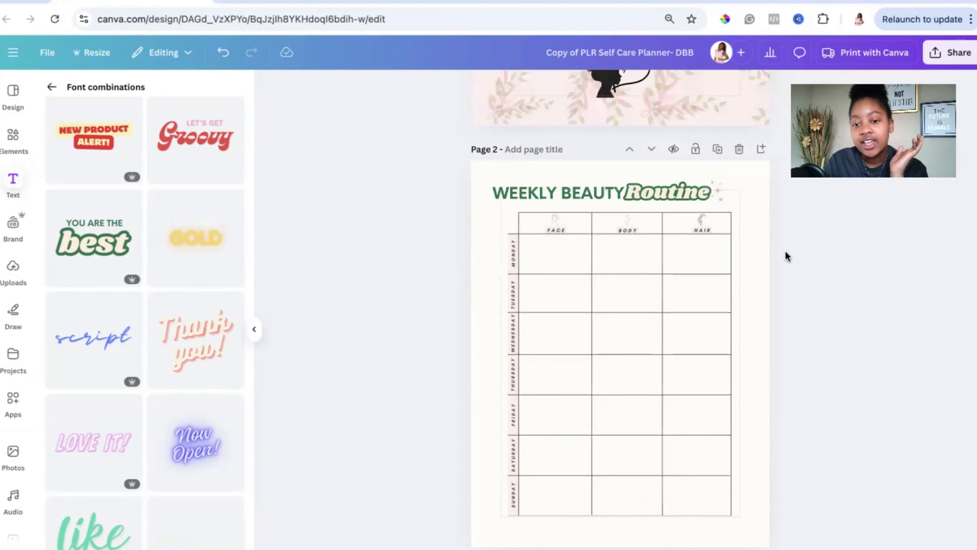
Select the "WEEKLY BEAUTY" and "Routine" texts on page 2 together and copy them
left_click(547, 197)
scroll(595, 321, "up", 2)
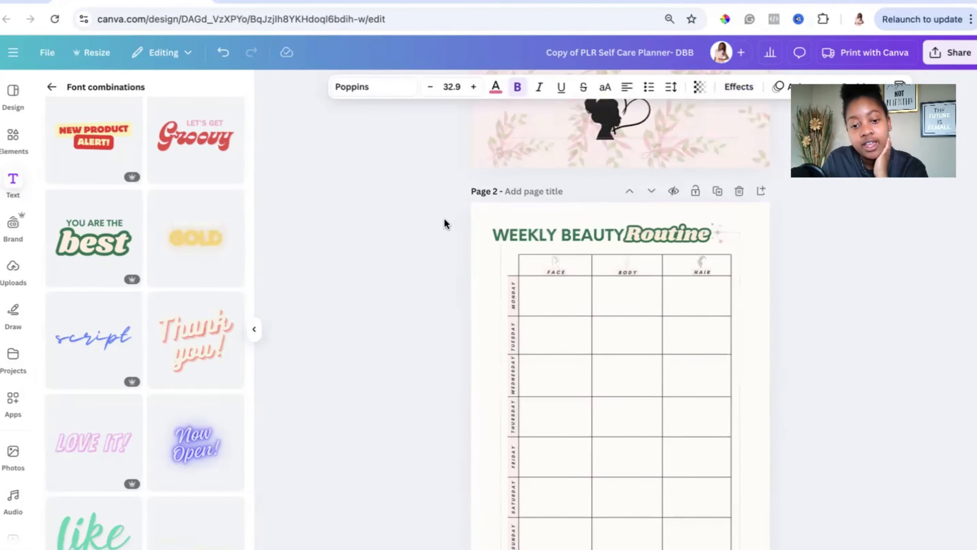
left_click_drag(443, 220, 652, 235)
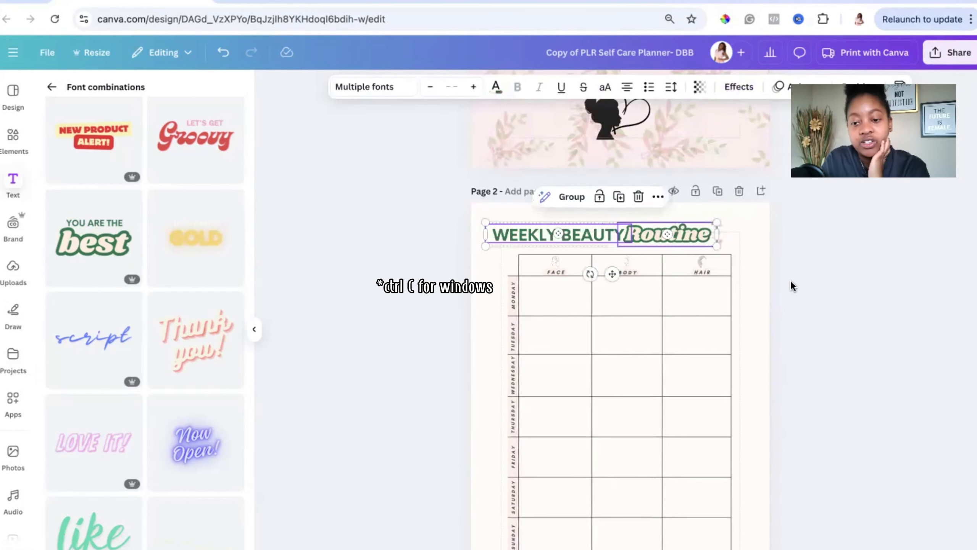
Delete the original "Self Care" and "Routine" heading texts on page 3 and paste the copied green heading in their place
scroll(779, 306, "down", 5)
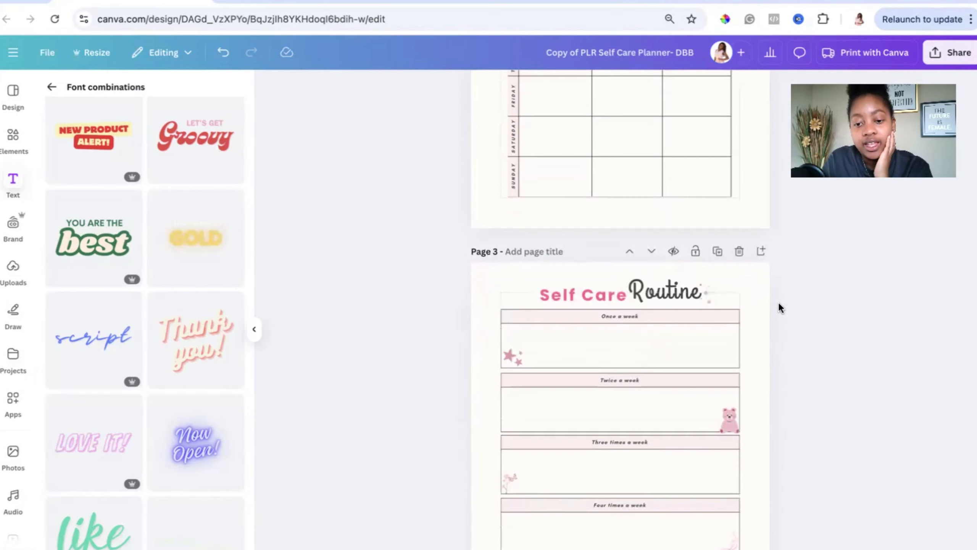
left_click_drag(484, 273, 626, 290)
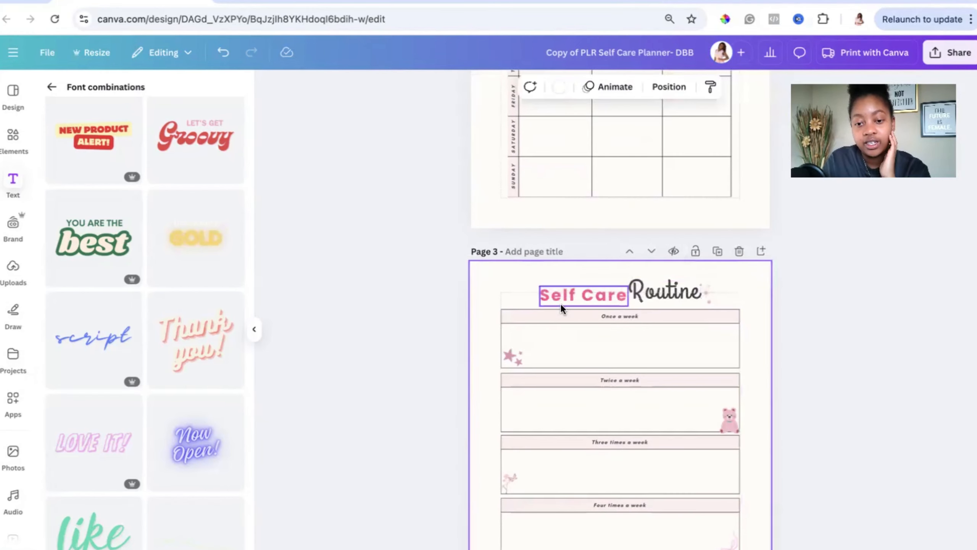
left_click(560, 303)
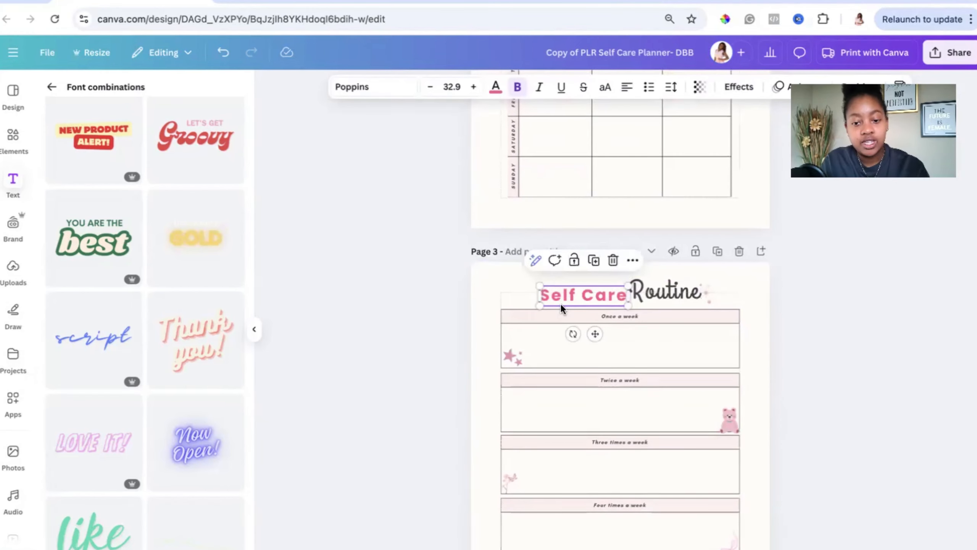
left_click(470, 279)
left_click(587, 295)
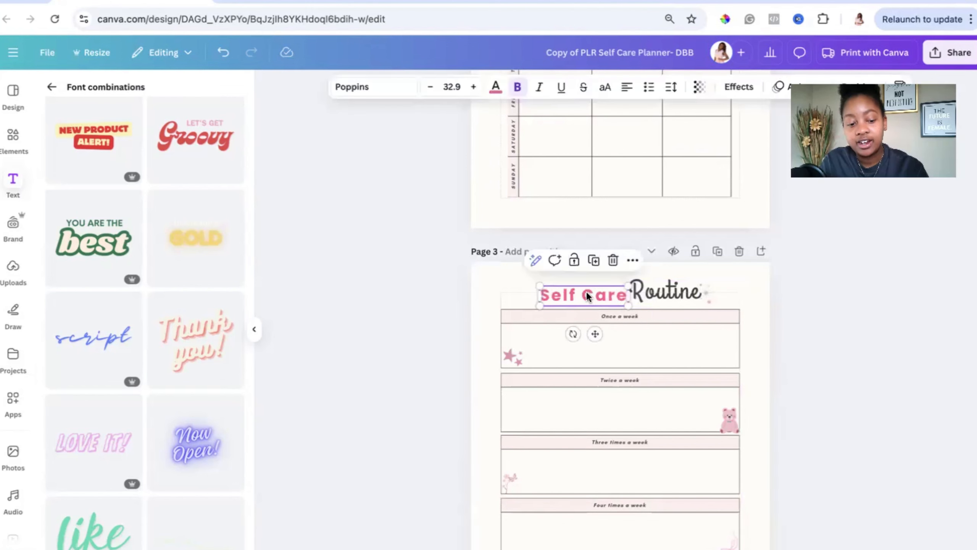
left_click(665, 290, "shift")
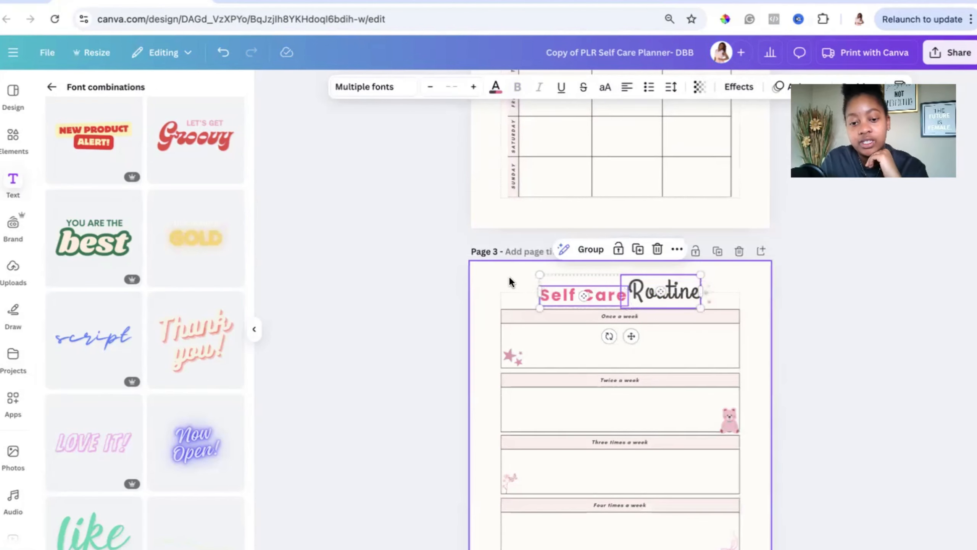
key("Delete")
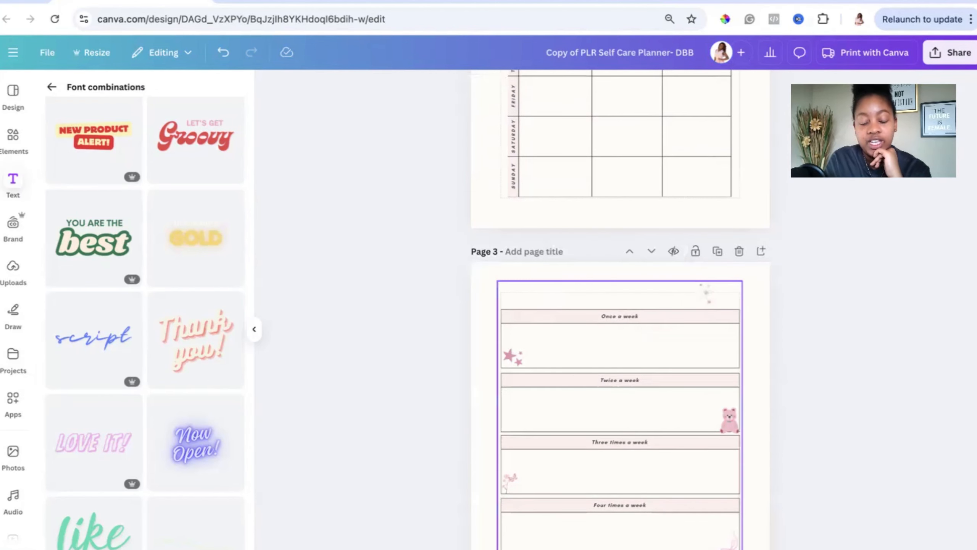
key("ctrl+z")
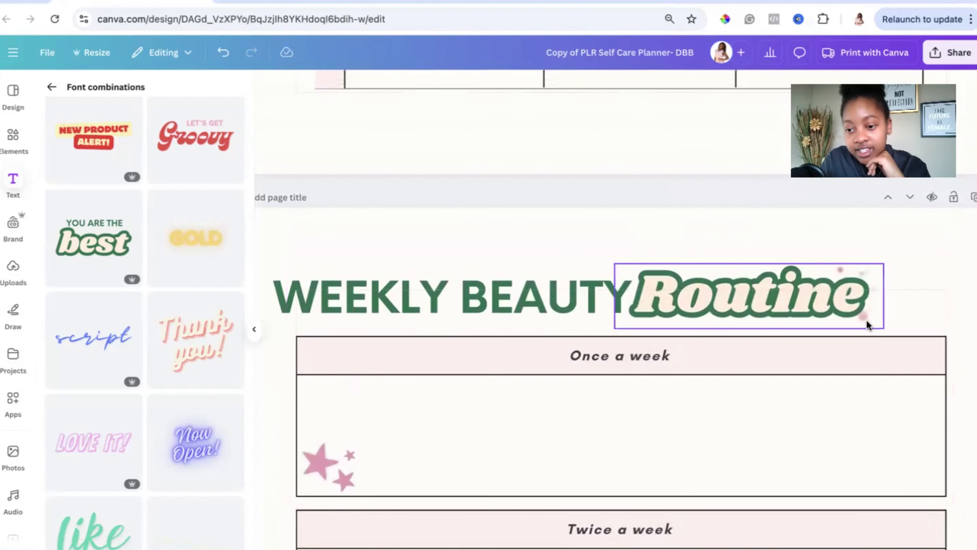
Move both pieces of the sparkle decoration on page 3 to just after "Routine" and nudge "Routine" slightly away from "WEEKLY BEAUTY"
left_click(849, 304)
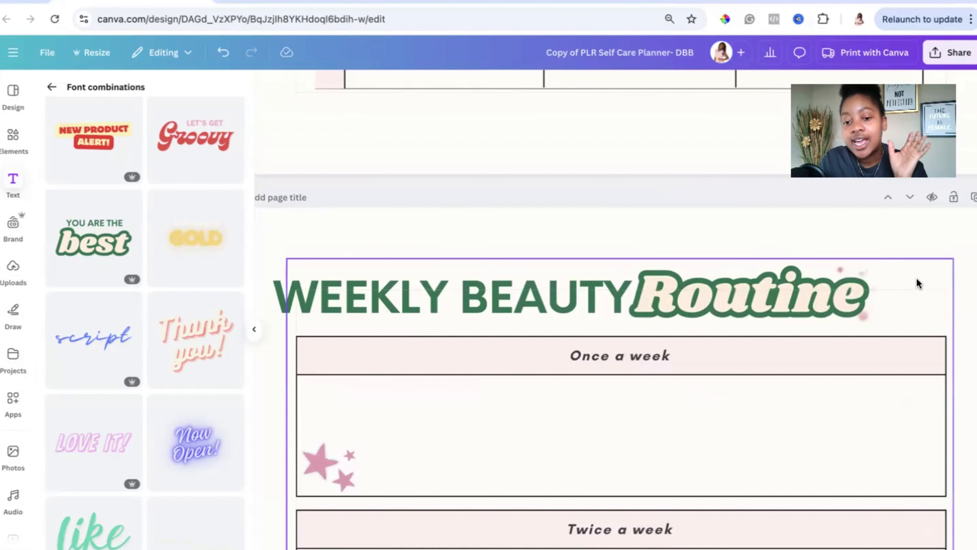
left_click(907, 292)
left_click(852, 300)
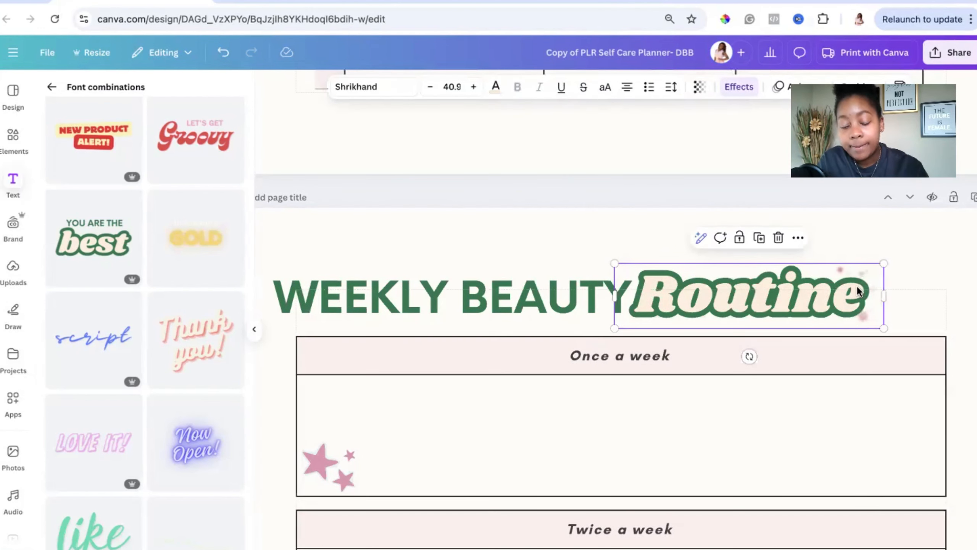
left_click(858, 291)
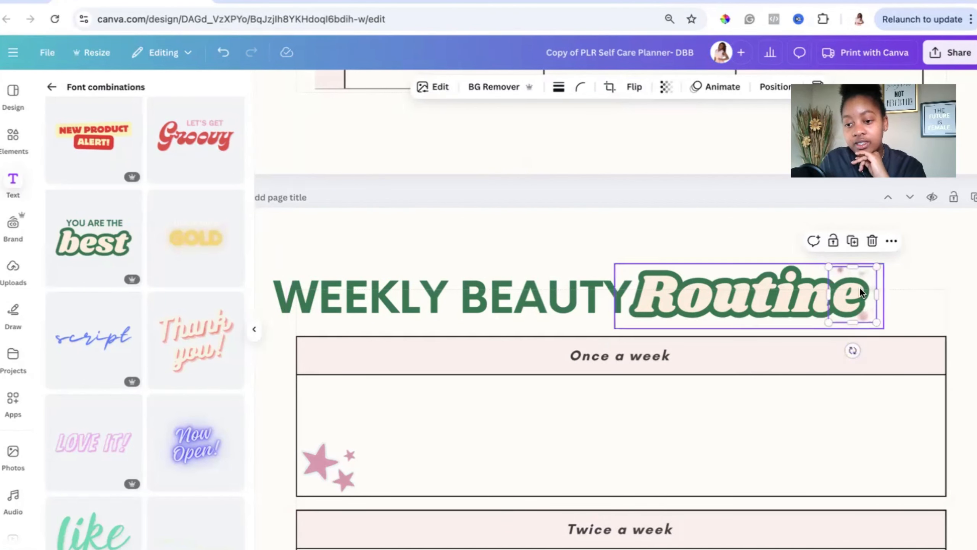
left_click_drag(857, 271, 907, 274)
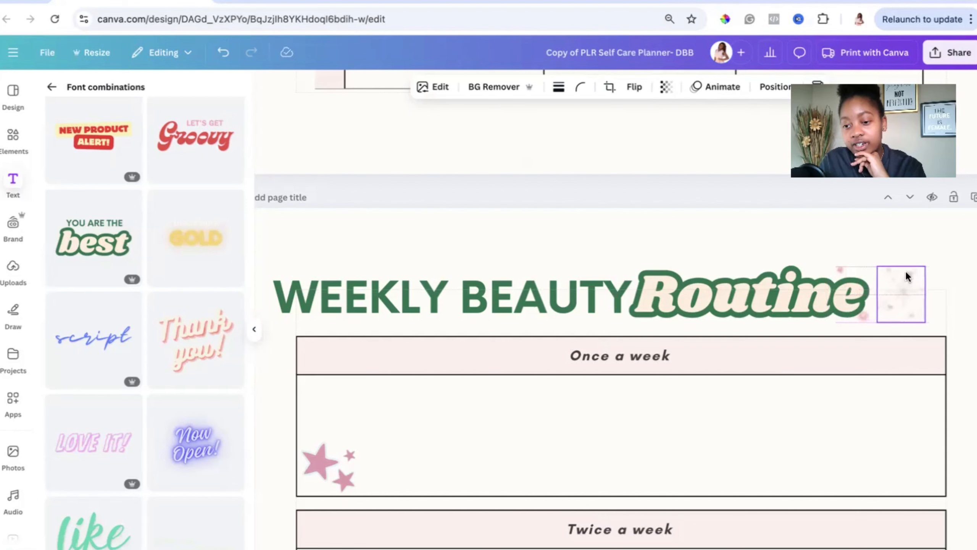
left_click(840, 267)
left_click(861, 314)
left_click(861, 314)
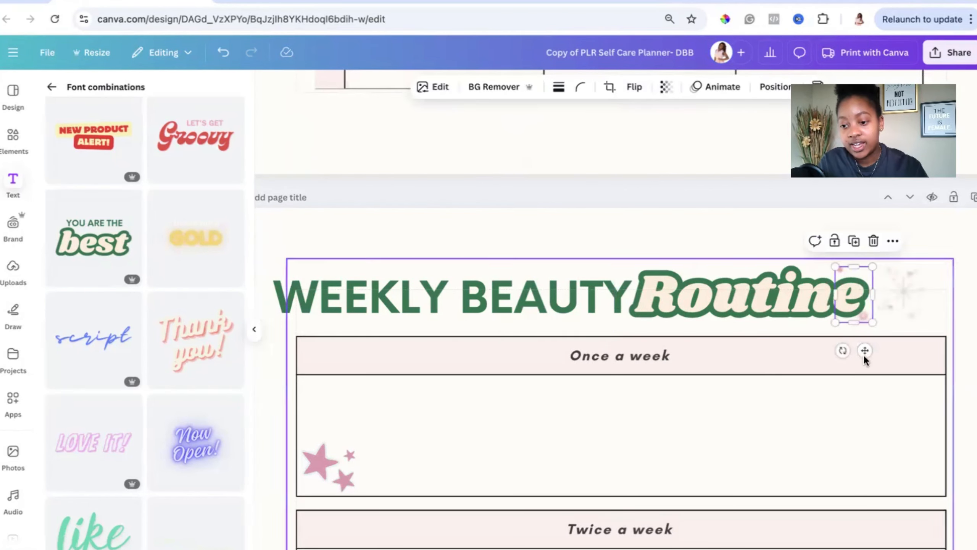
left_click_drag(865, 352, 916, 348)
left_click_drag(803, 297, 812, 298)
Replace "WEEKLY BEAUTY" on page 3 with "SELF CARE" and move it next to the "Routine" text
triple_click(548, 284)
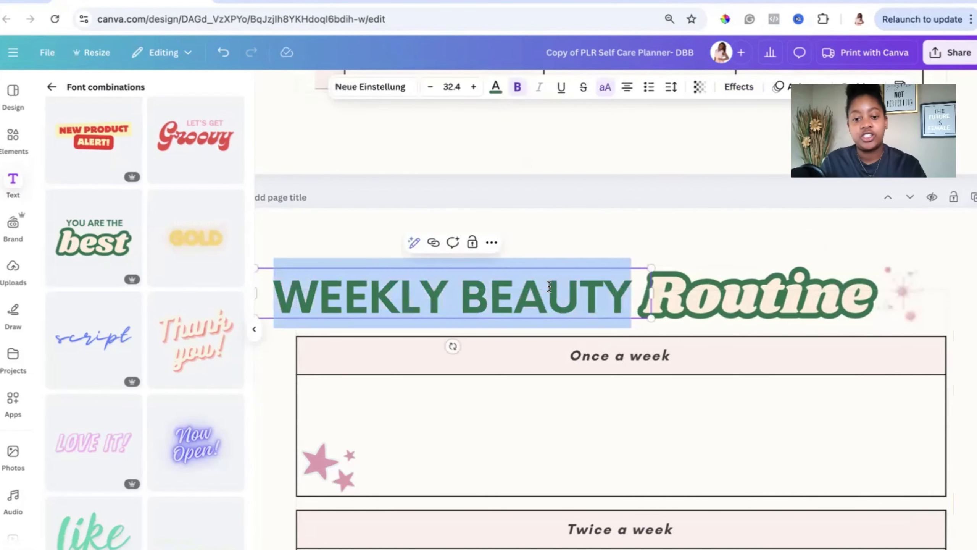
type("SELF CARE")
left_click(660, 229)
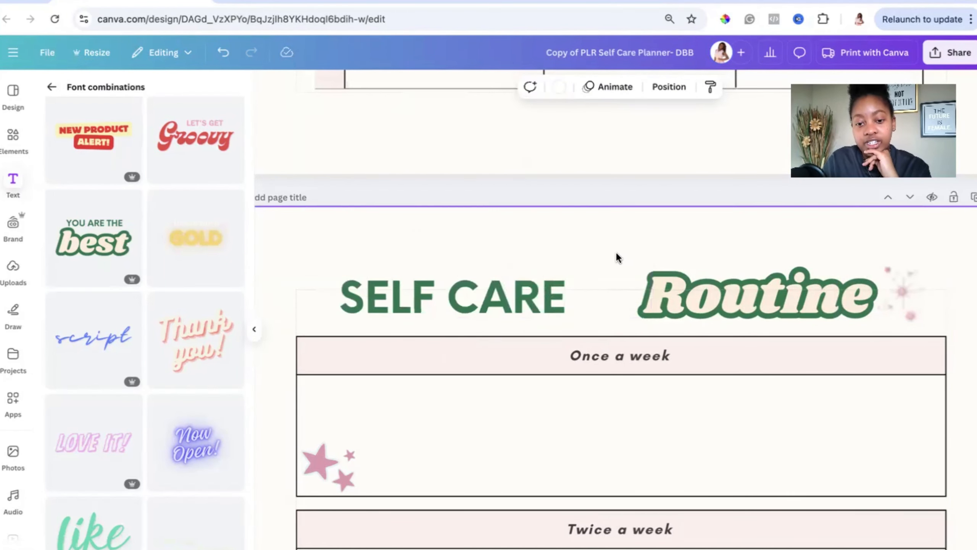
left_click_drag(518, 294, 581, 299)
scroll(842, 428, "down", 5)
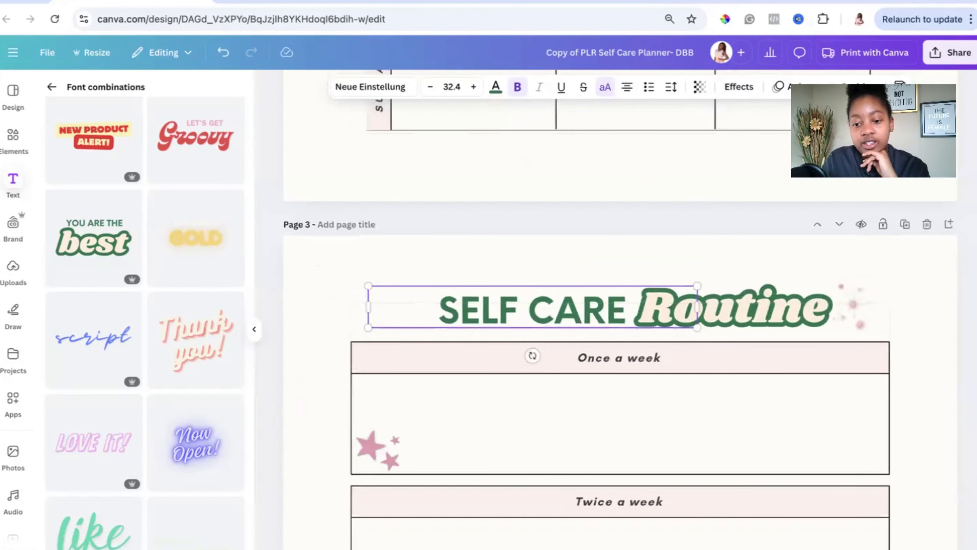
left_click(842, 427)
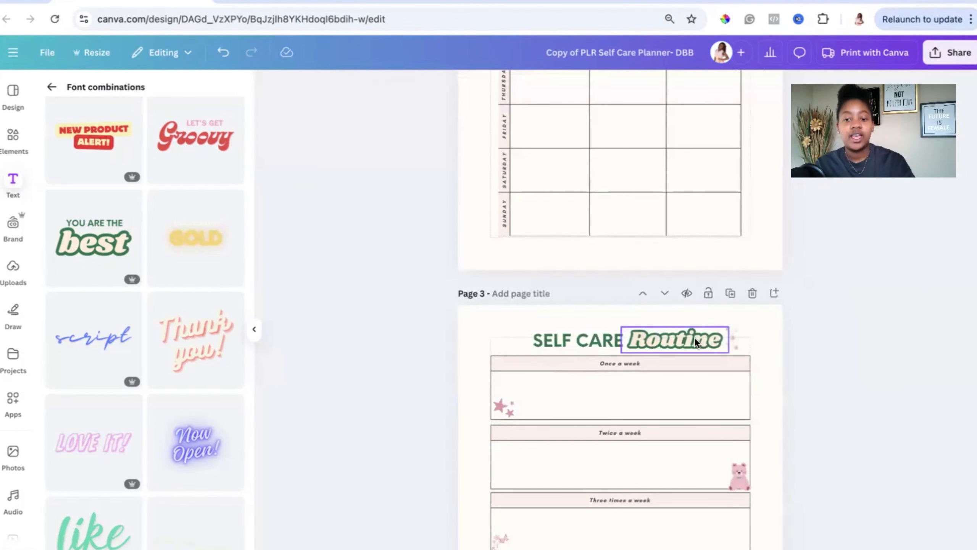
Set the pink "Self Care" heading text on page 4 to Neue Einstellung and replace Poppins with it throughout the design
scroll(426, 374, "down", 3)
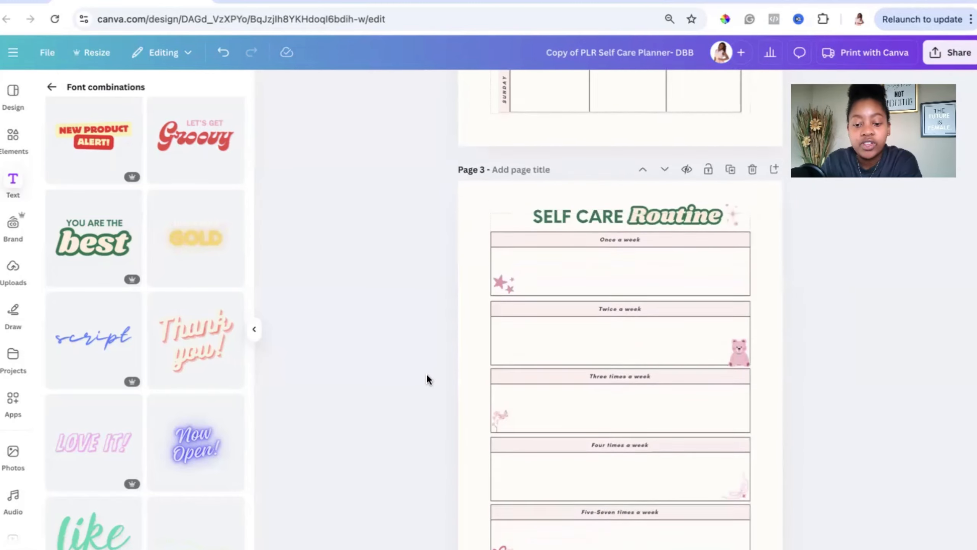
scroll(426, 374, "down", 8)
scroll(426, 373, "up", 5)
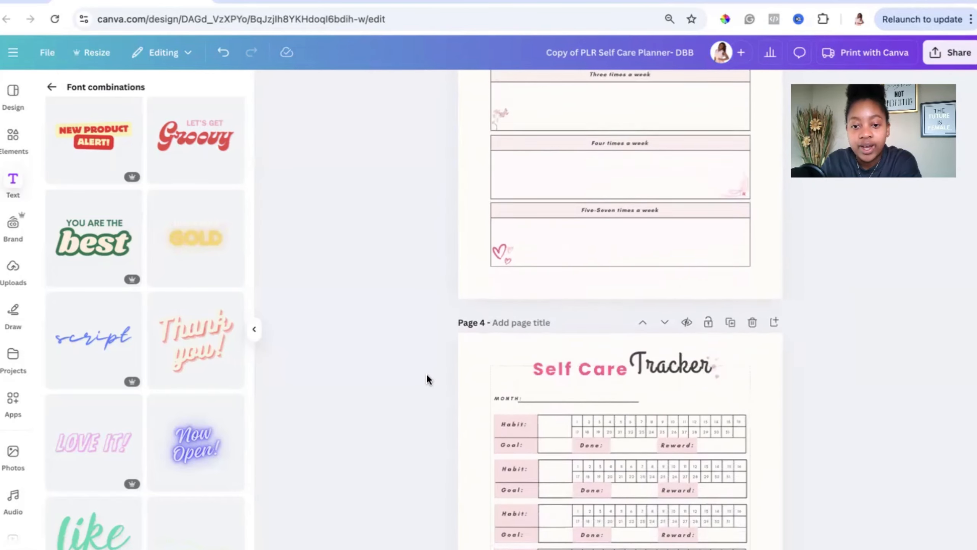
left_click(577, 93)
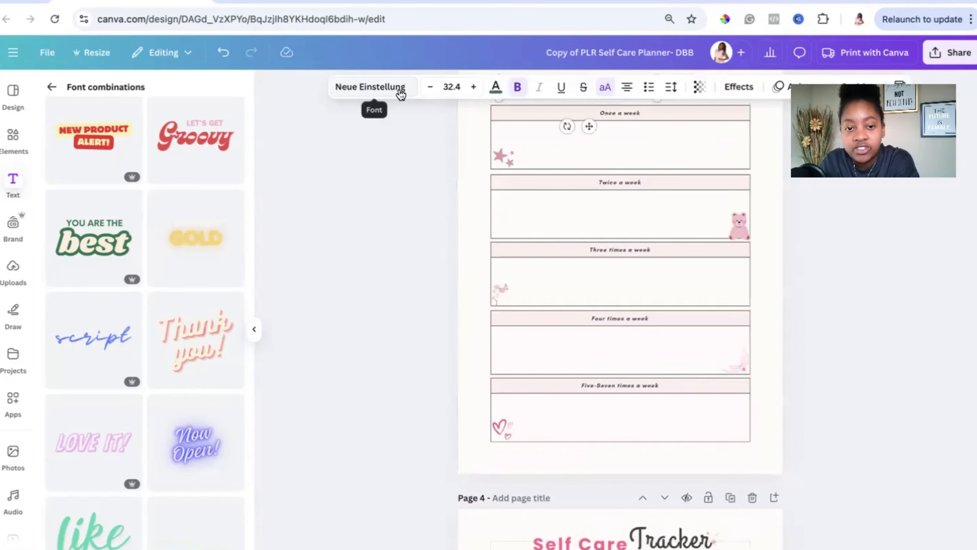
scroll(567, 468, "down", 3)
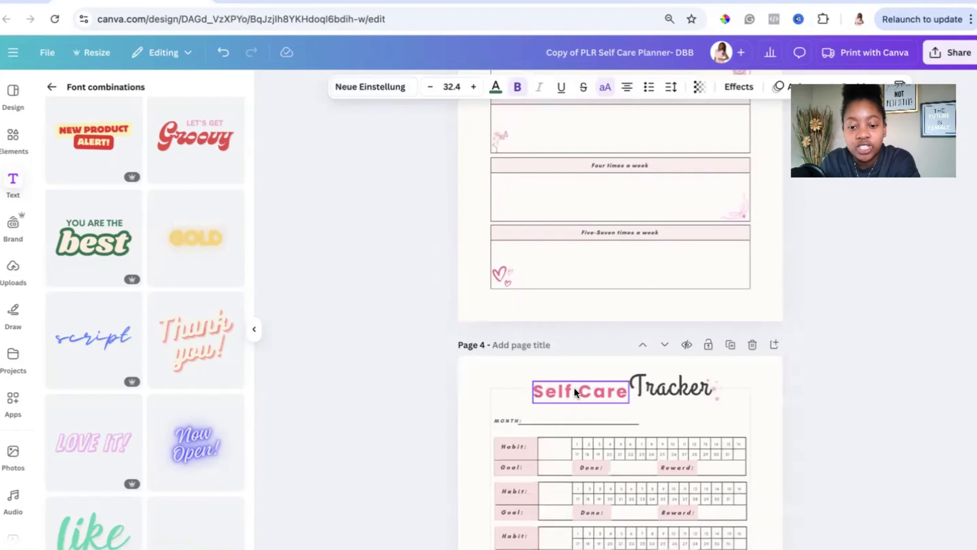
left_click(582, 390)
left_click(371, 88)
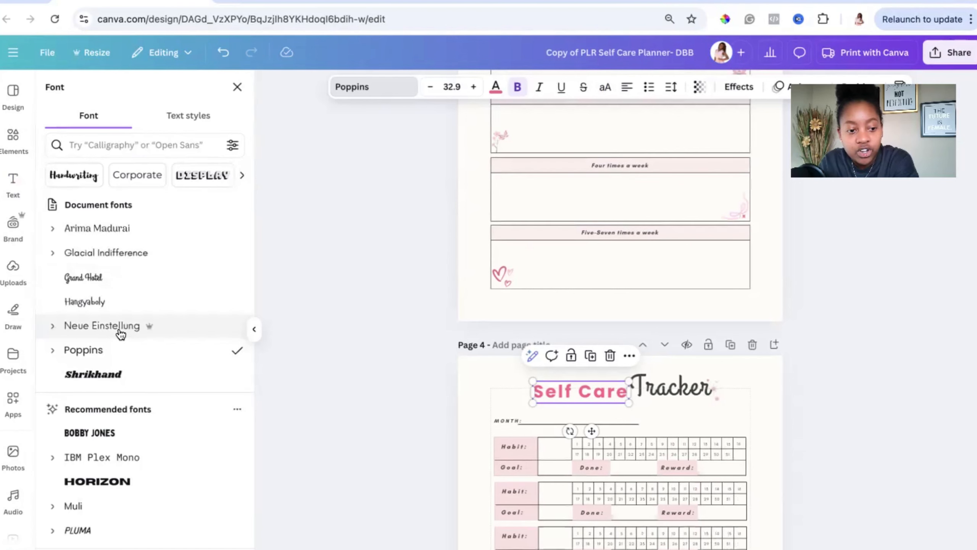
left_click(118, 327)
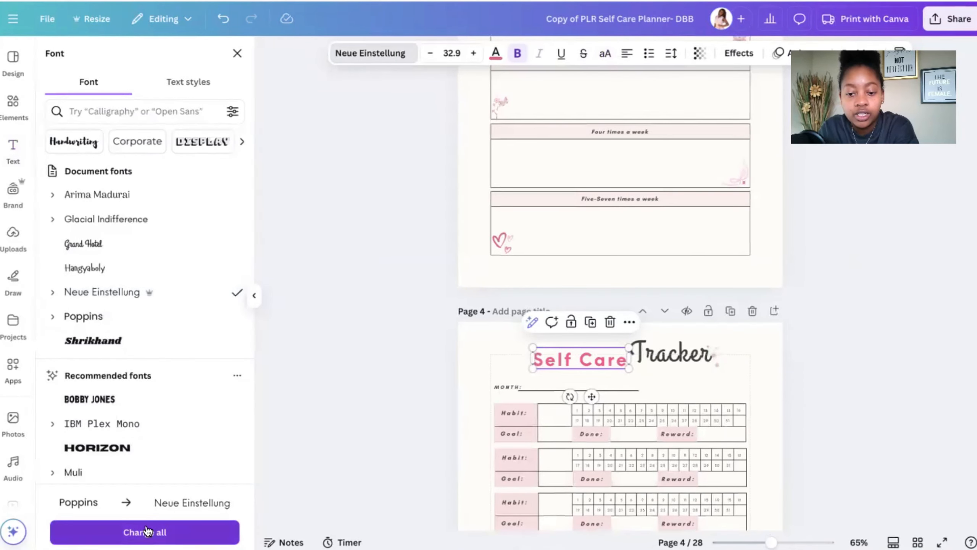
left_click(145, 532)
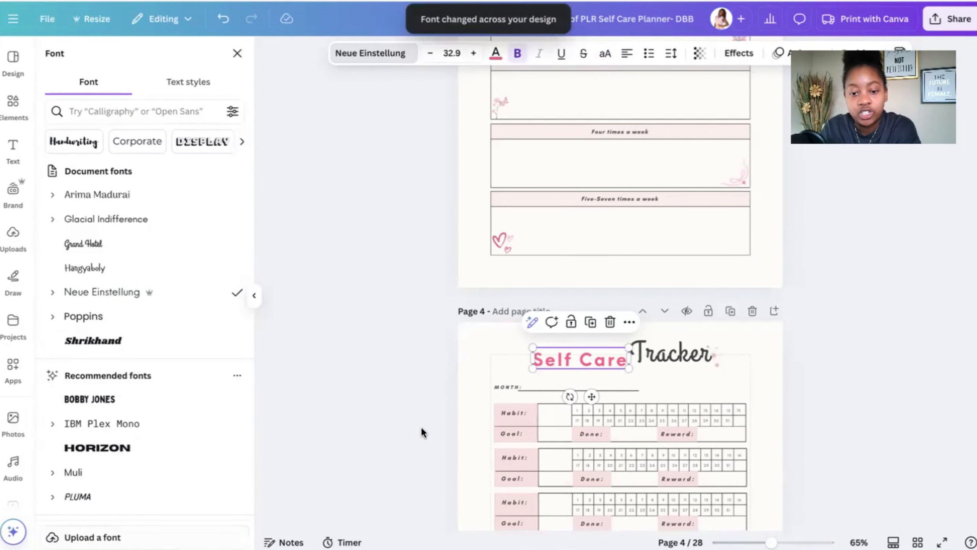
Review the headings from page 4 onward to check that the new font was applied
scroll(436, 418, "down", 3)
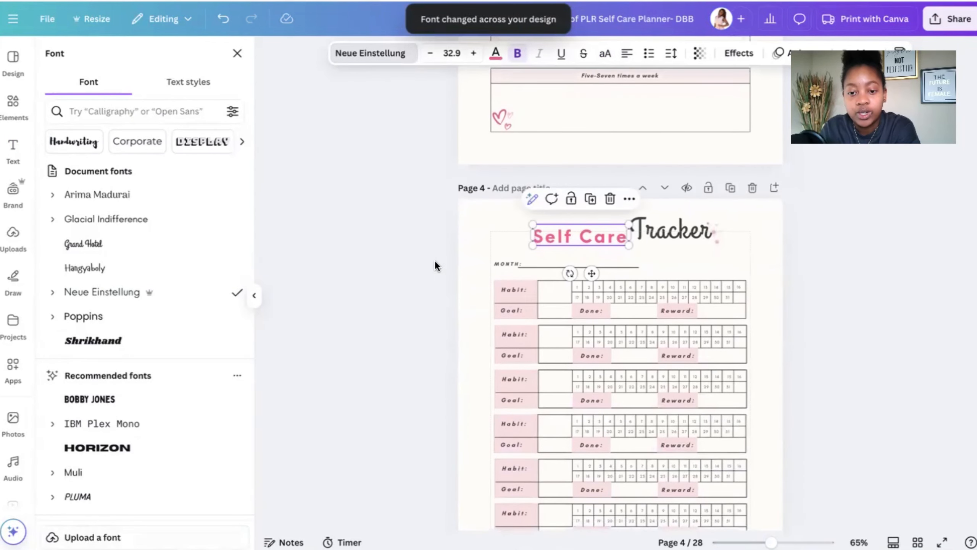
scroll(568, 323, "down", 7)
left_click(571, 377)
scroll(571, 387, "down", 6)
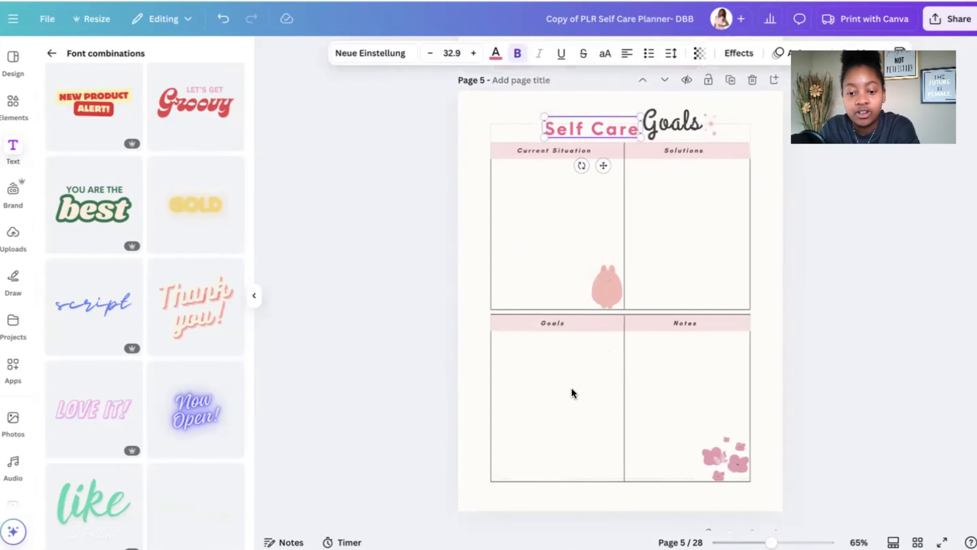
scroll(548, 497, "down", 5)
left_click(580, 375)
Set the "Tracker" heading text on page 4 to Shrikhand and replace Grand Hotel with it throughout the design
scroll(572, 333, "up", 20)
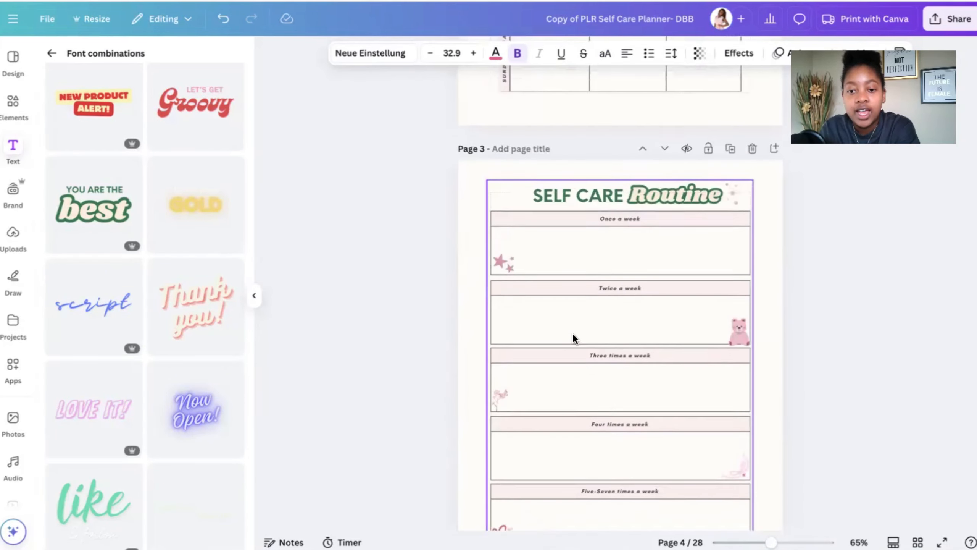
scroll(573, 333, "up", 2)
left_click(667, 278)
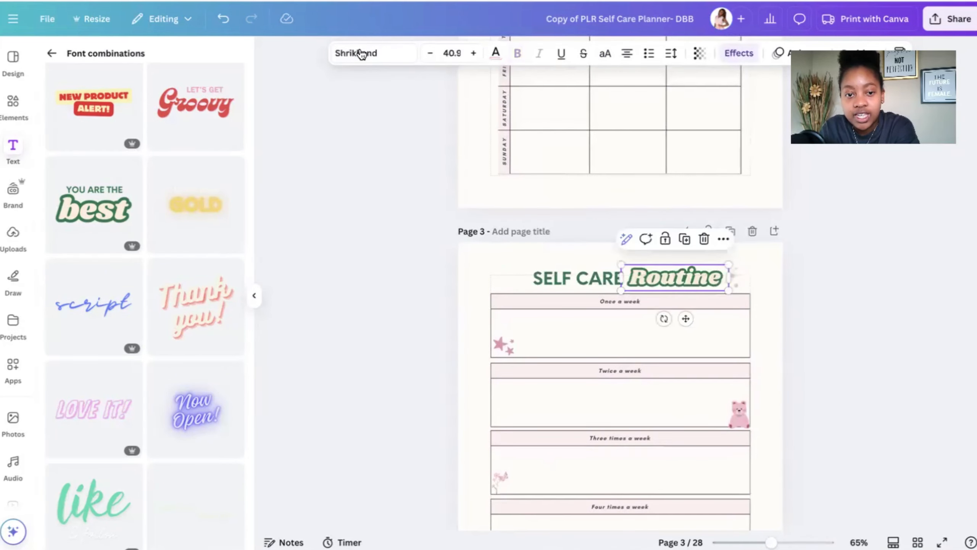
scroll(585, 240, "down", 9)
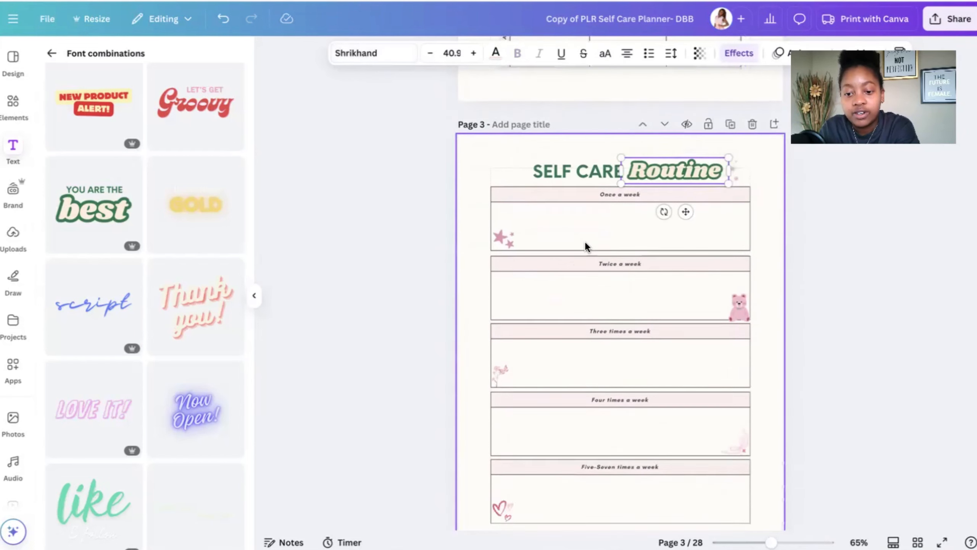
left_click(655, 372)
left_click(384, 59)
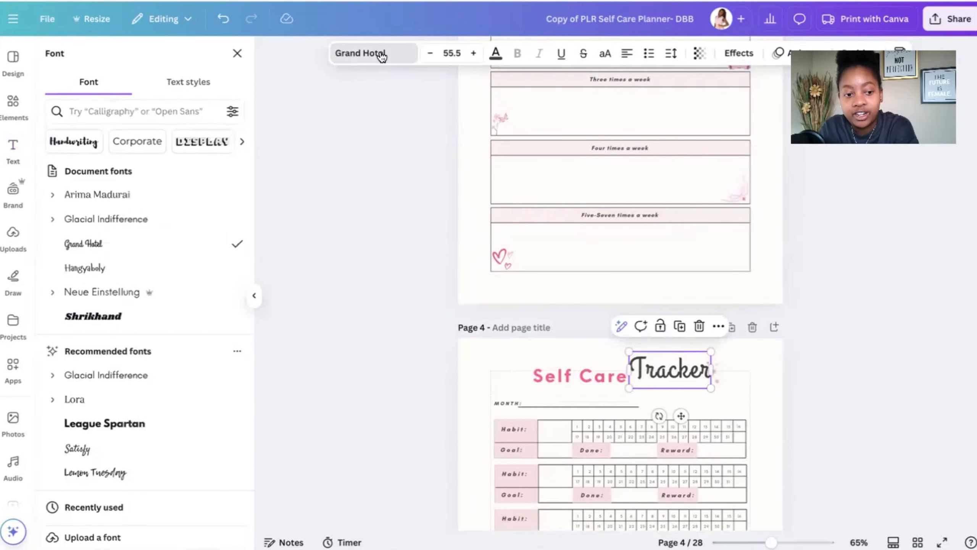
left_click(126, 316)
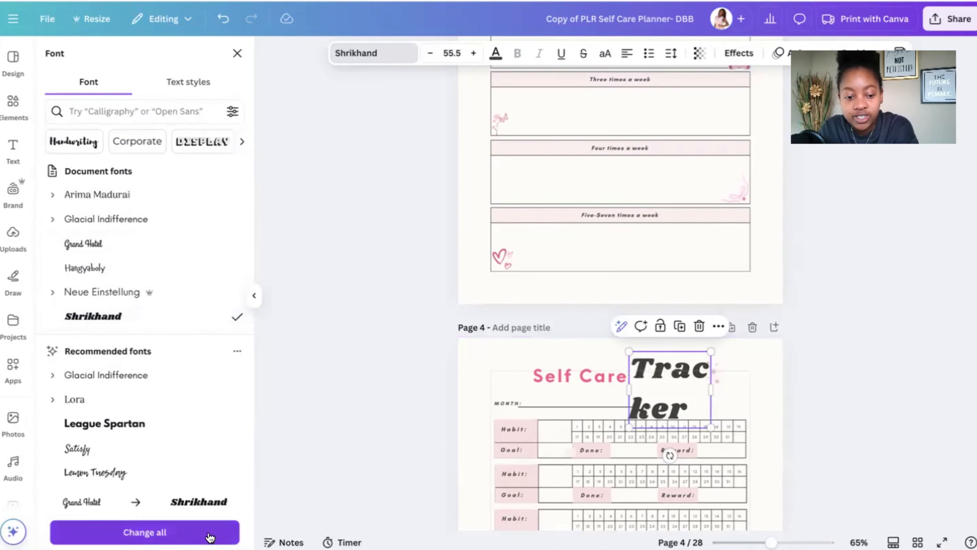
left_click(140, 532)
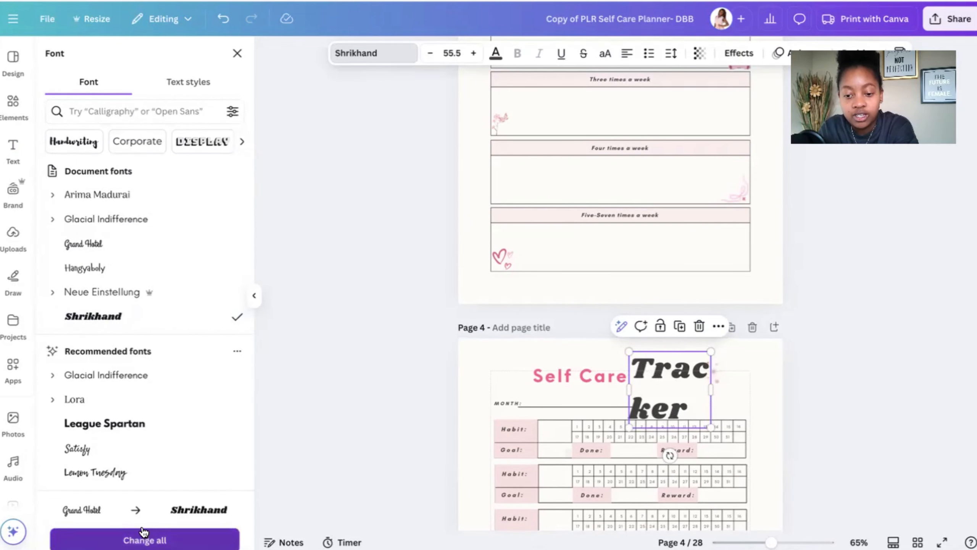
Widen the "Journey" text box on page 6 to fit one line and reposition "Skin" and "Journey" side by side
scroll(433, 347, "down", 10)
scroll(813, 191, "down", 12)
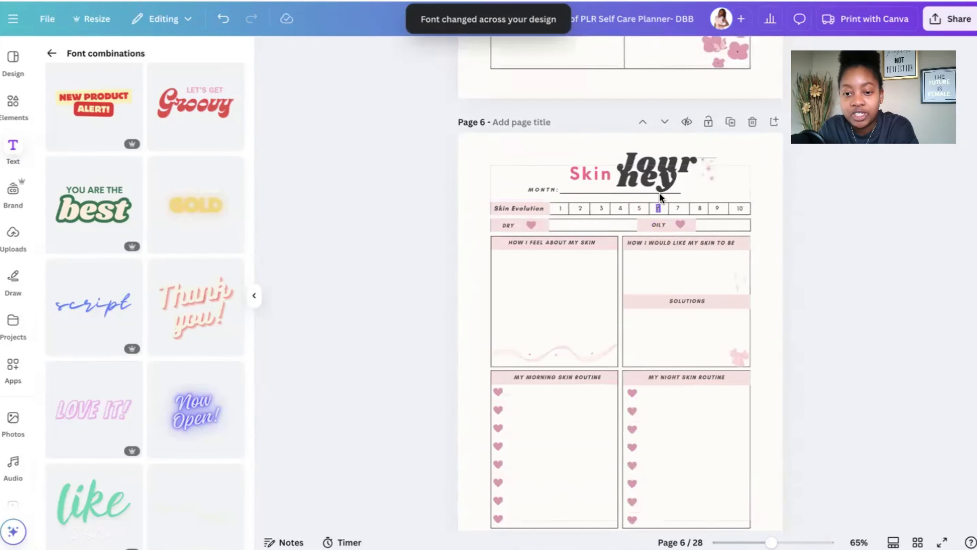
left_click(659, 175)
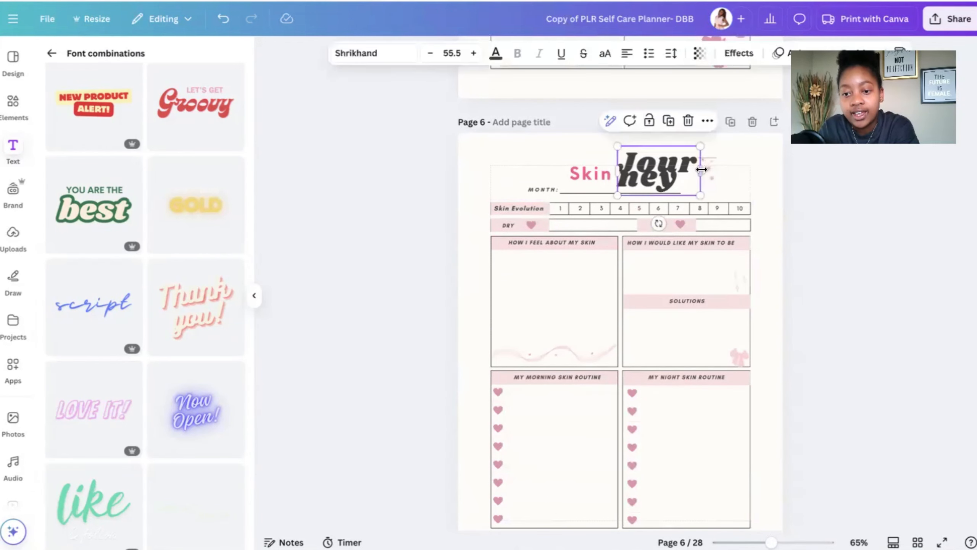
left_click_drag(700, 171, 759, 166)
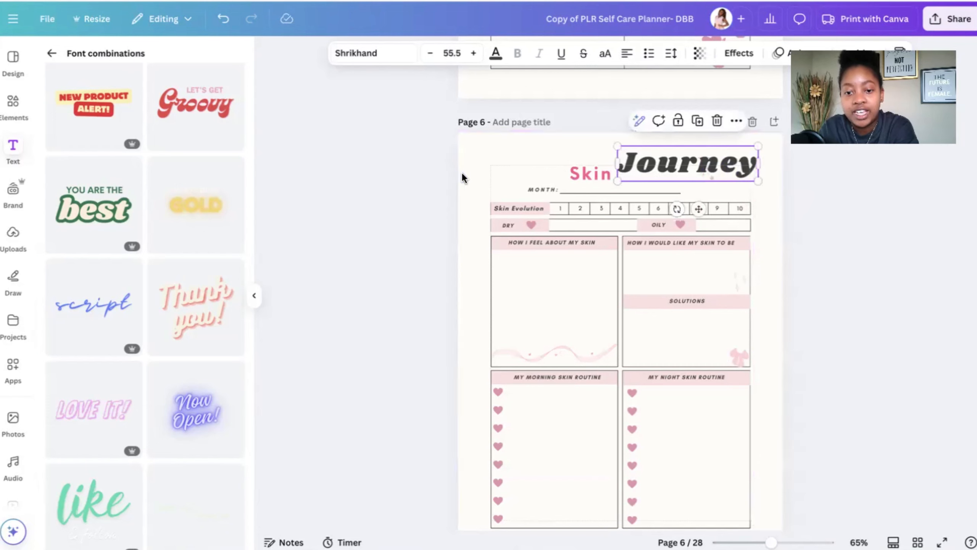
left_click_drag(585, 171, 531, 172)
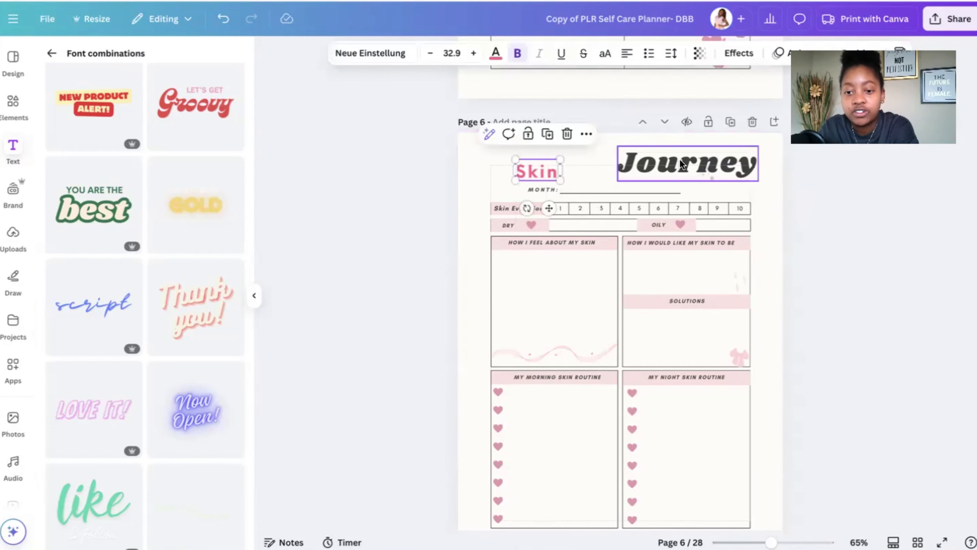
left_click_drag(680, 159, 624, 169)
left_click(423, 253)
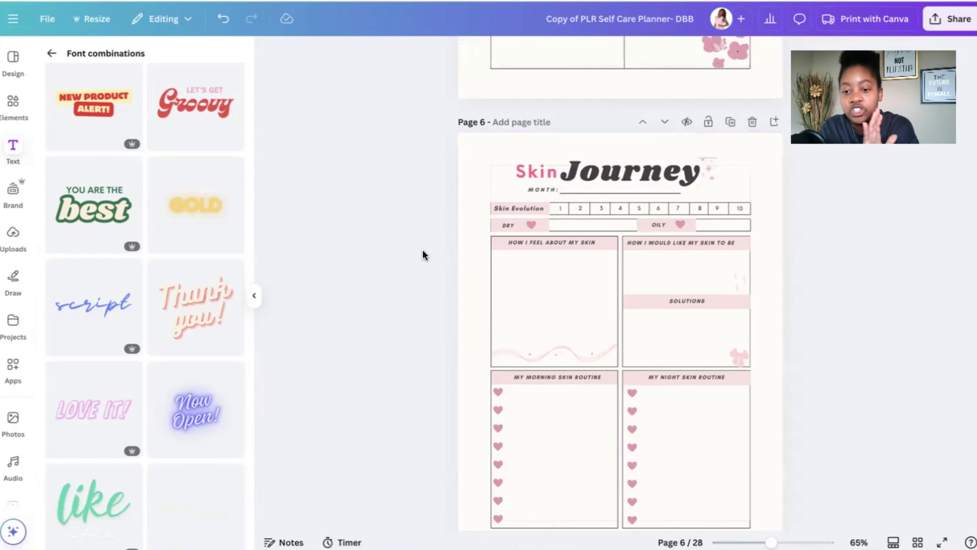
Search colours for "blue", set page 3's section header bars to the pale blue from Mermaid Lagoon, and replace their pink throughout the design
scroll(423, 252, "up", 6)
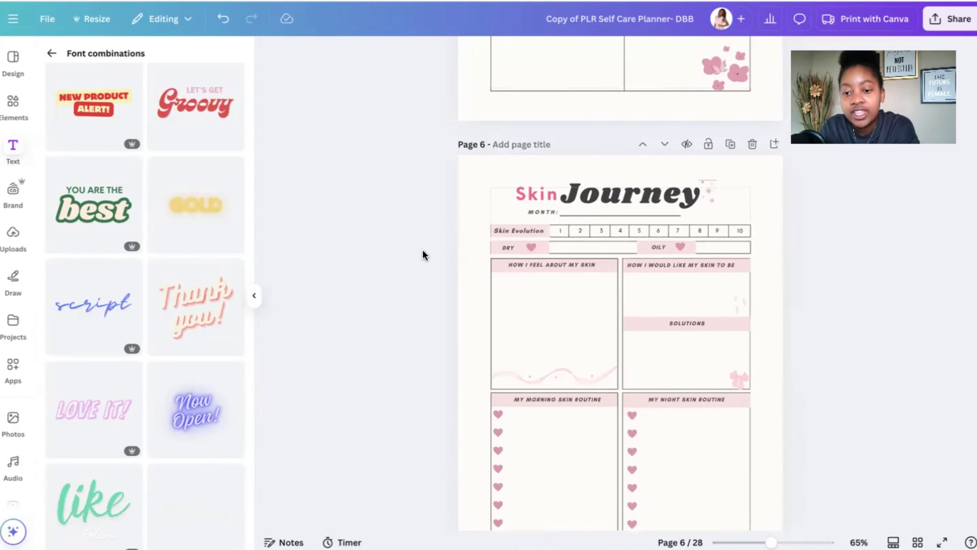
scroll(423, 251, "up", 10)
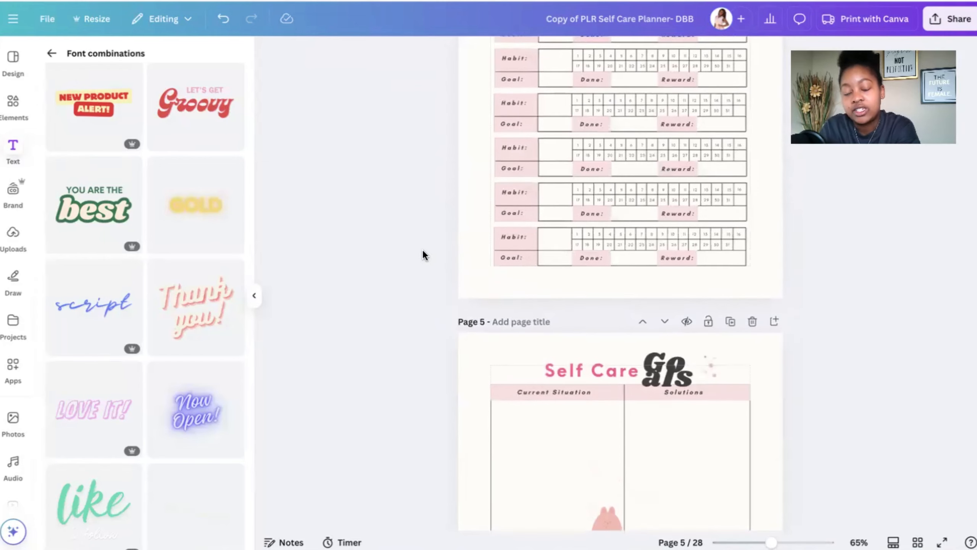
scroll(423, 252, "up", 15)
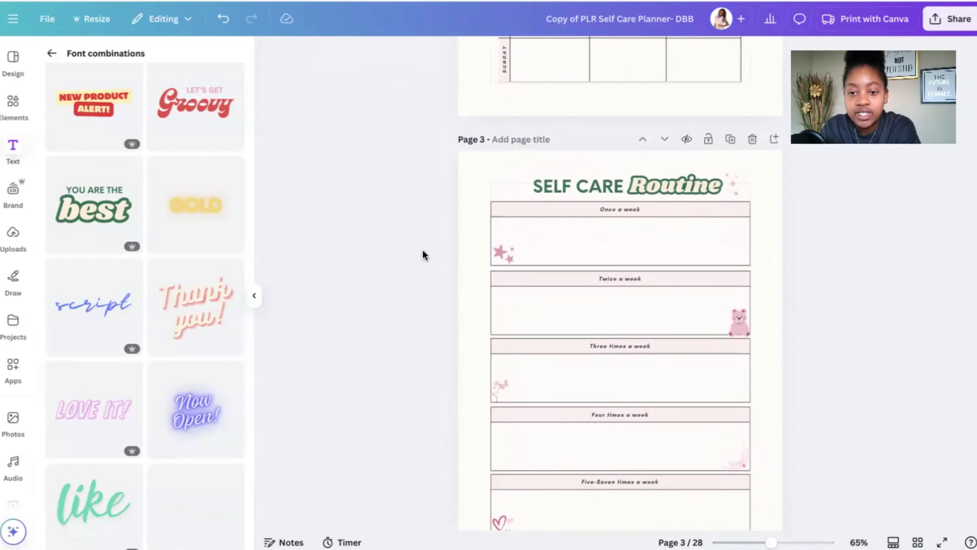
scroll(424, 250, "down", 3)
left_click(518, 189)
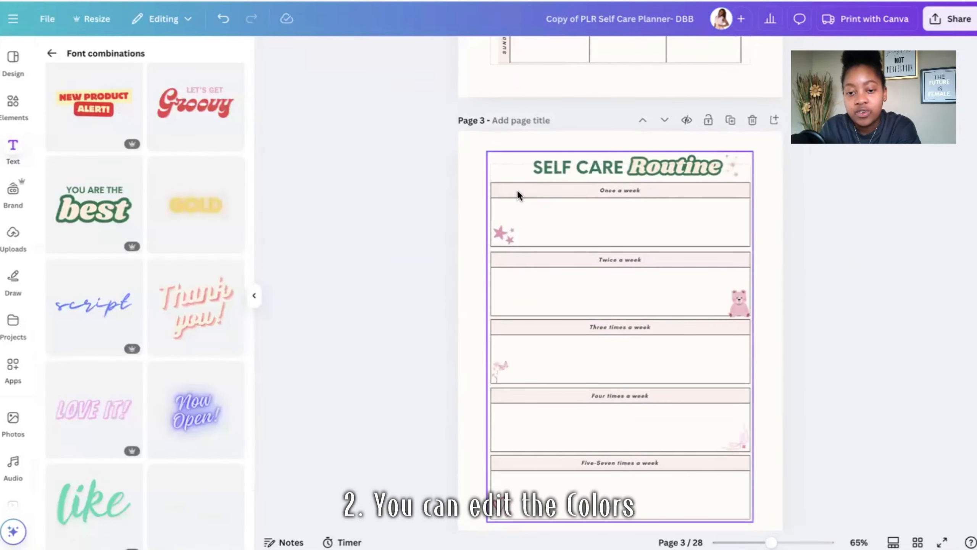
left_click(522, 191)
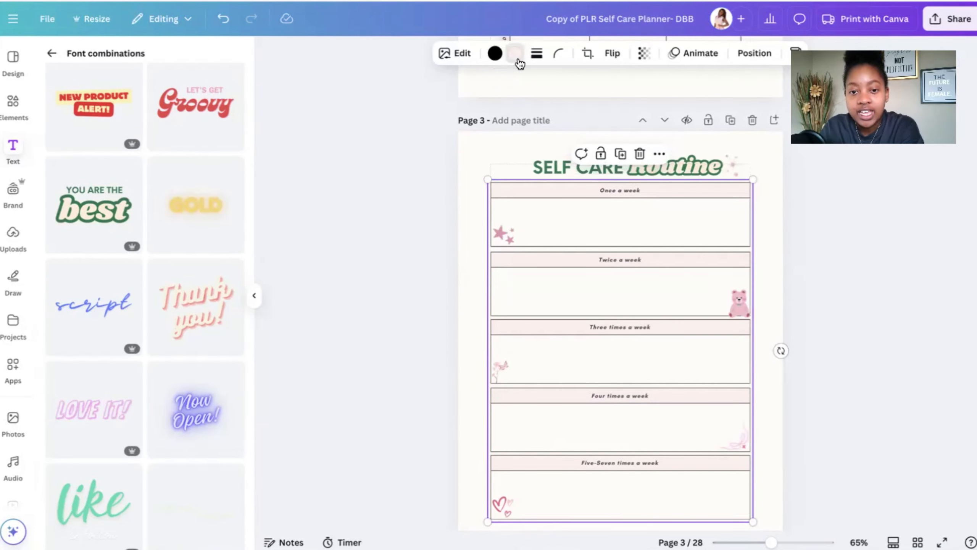
left_click(518, 60)
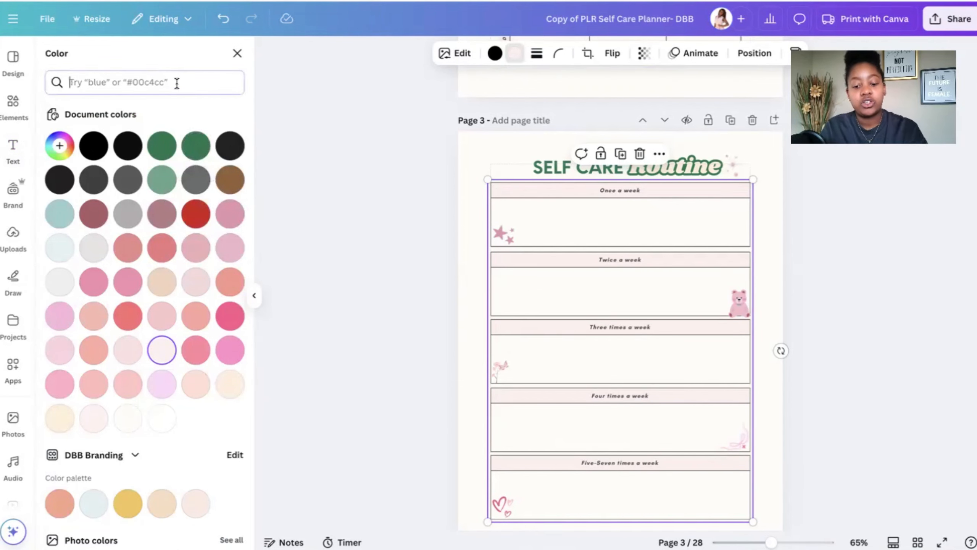
type("blue")
key("Return")
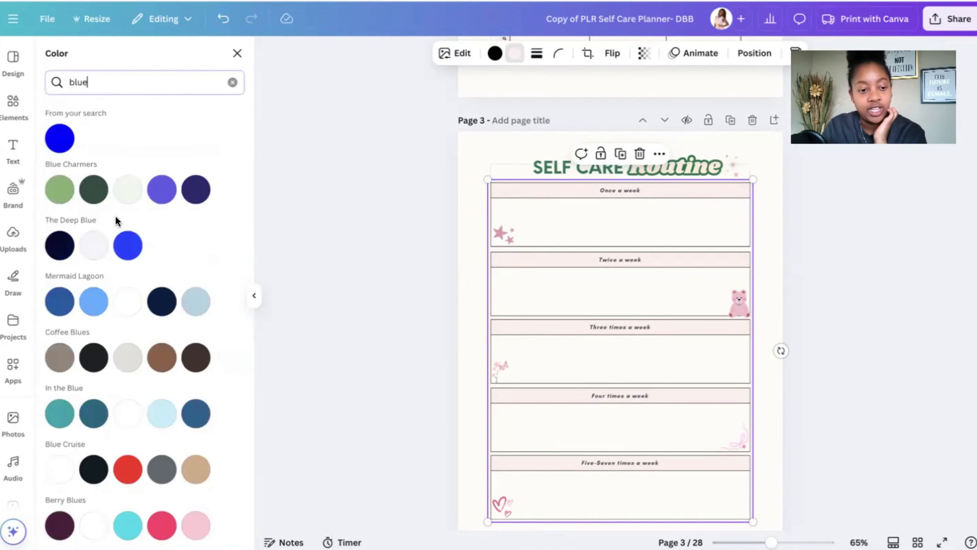
left_click(196, 302)
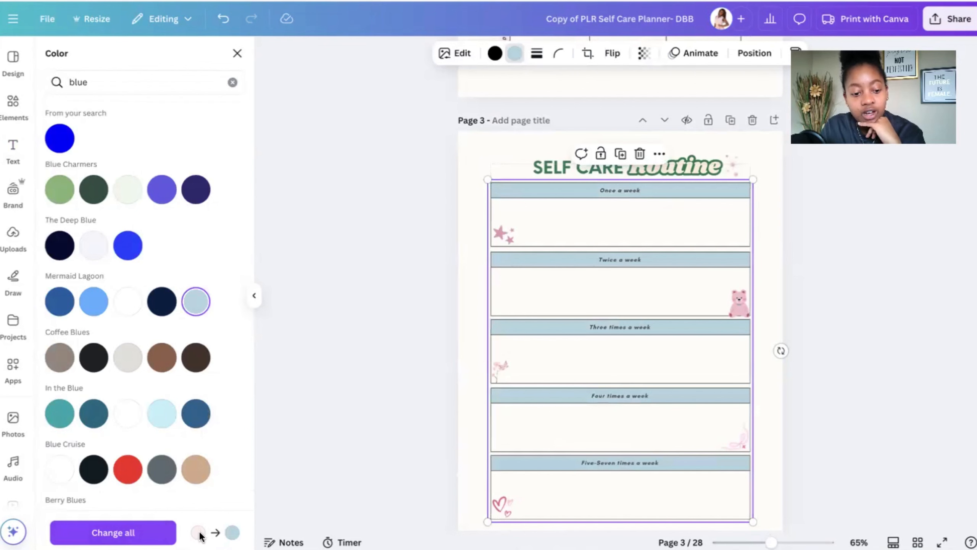
left_click(169, 533)
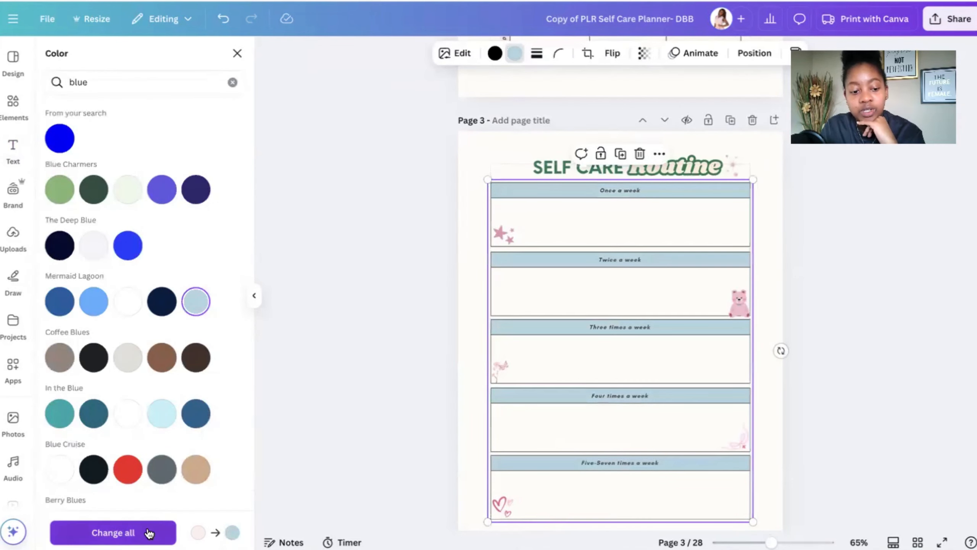
left_click(391, 380)
Recolour the pink Habit and Goal label cells on page 4 to Mermaid Lagoon's pale blue and apply the change across all pages
scroll(391, 381, "down", 15)
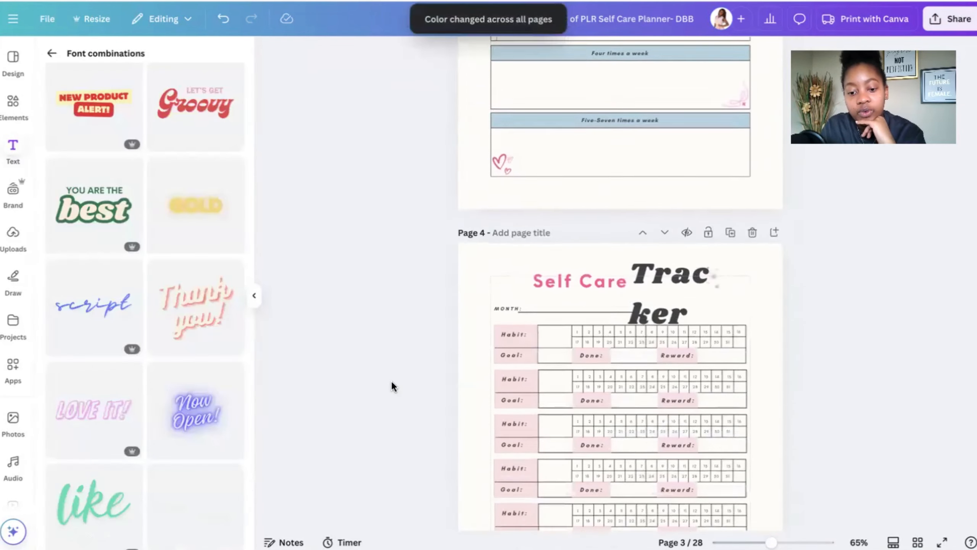
scroll(391, 380, "up", 7)
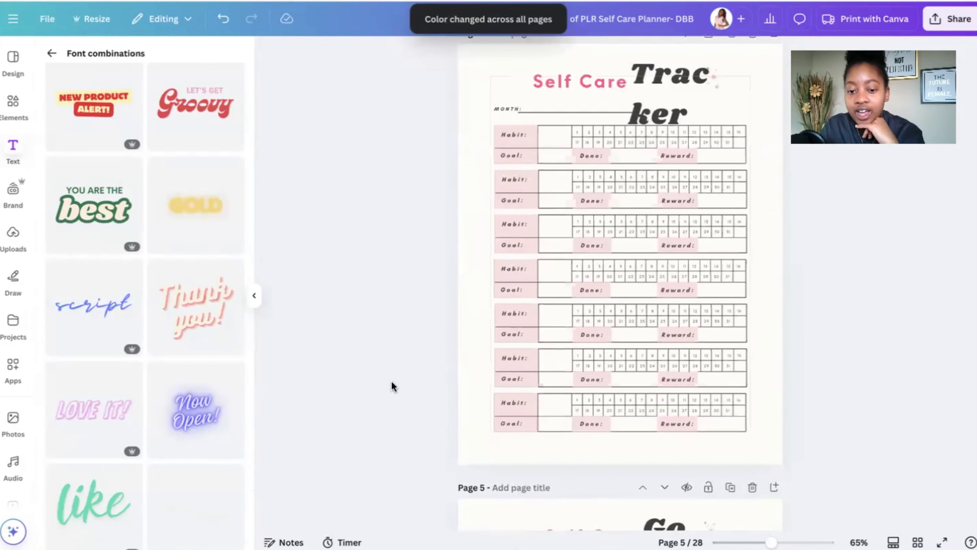
scroll(521, 270, "up", 2)
left_click(533, 261)
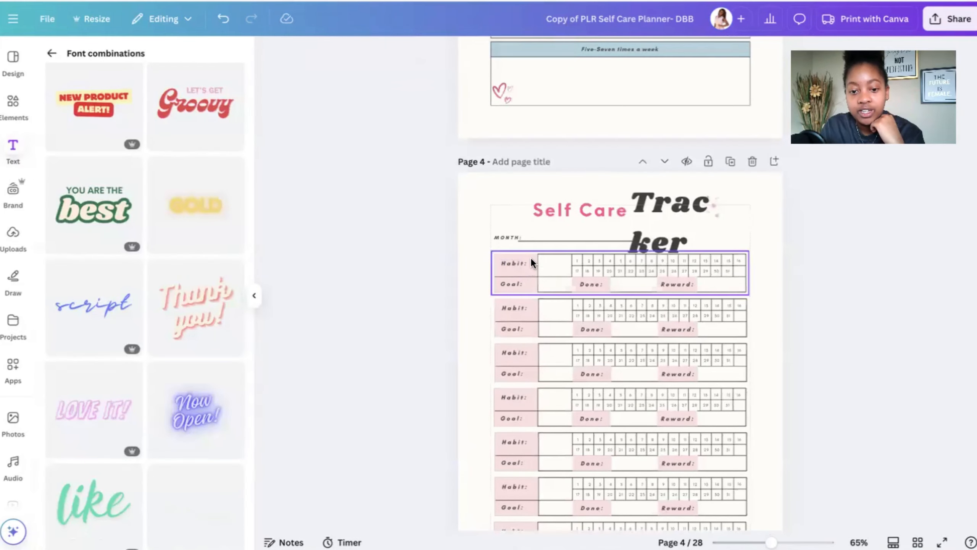
left_click(530, 257)
left_click(335, 52)
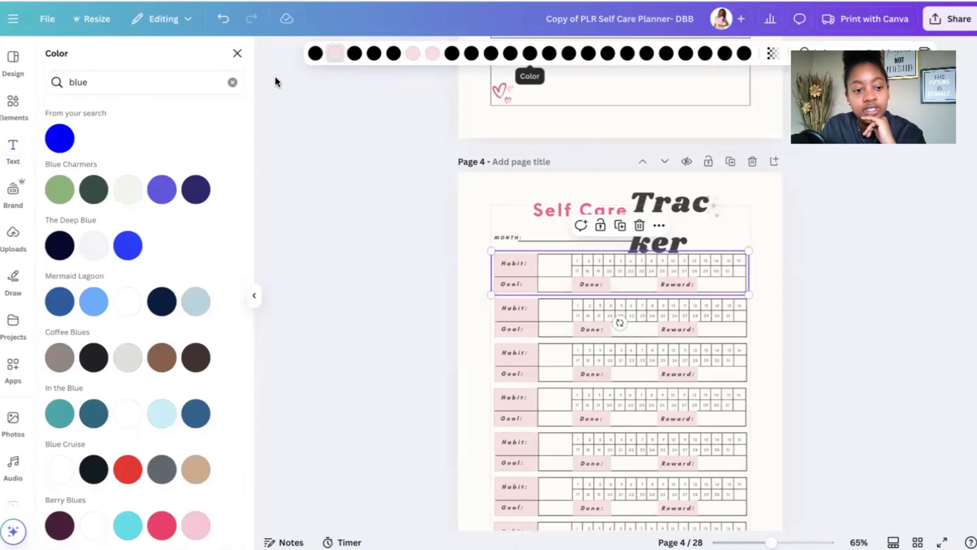
left_click(195, 301)
left_click(165, 532)
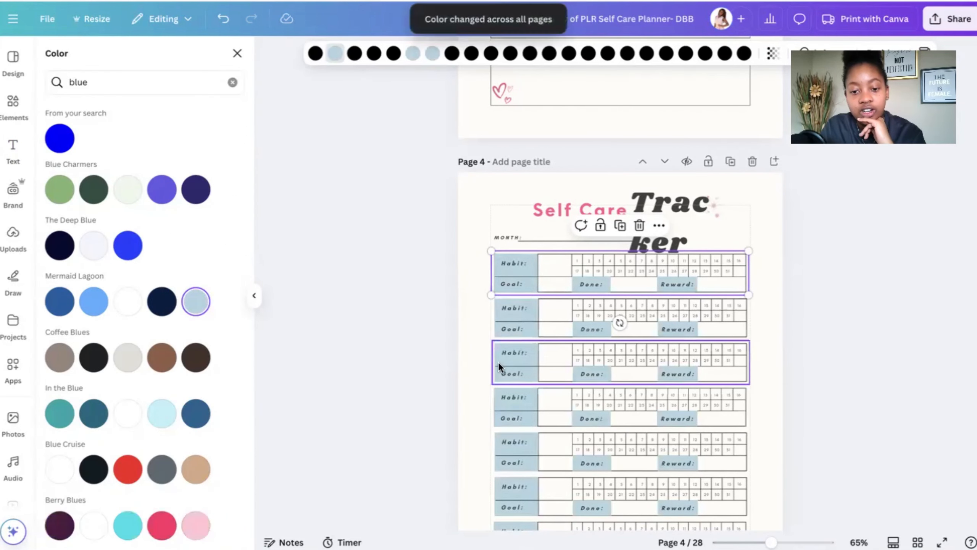
left_click(434, 310)
Select the pink bunny graphic inside the Current Situation box on page 5
scroll(435, 308, "down", 10)
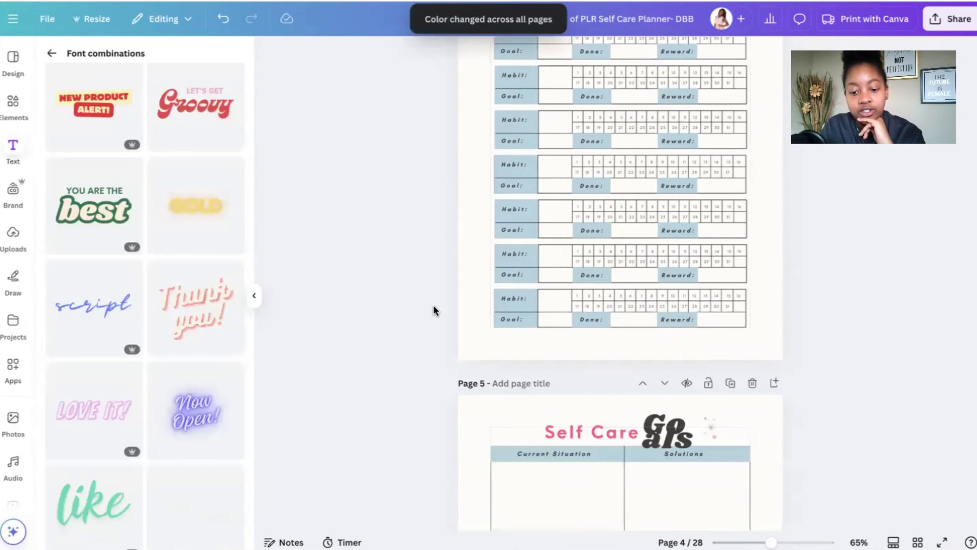
scroll(504, 422, "down", 10)
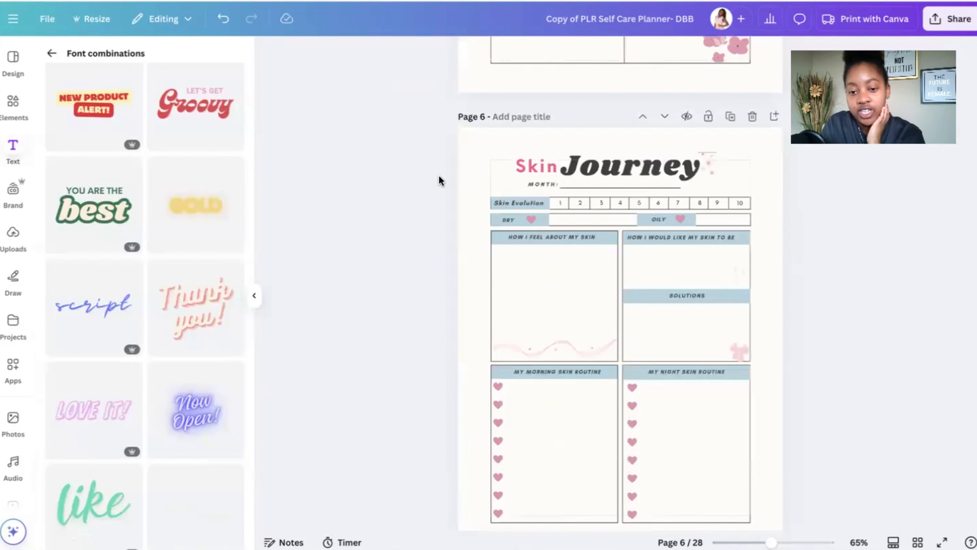
scroll(428, 281, "up", 10)
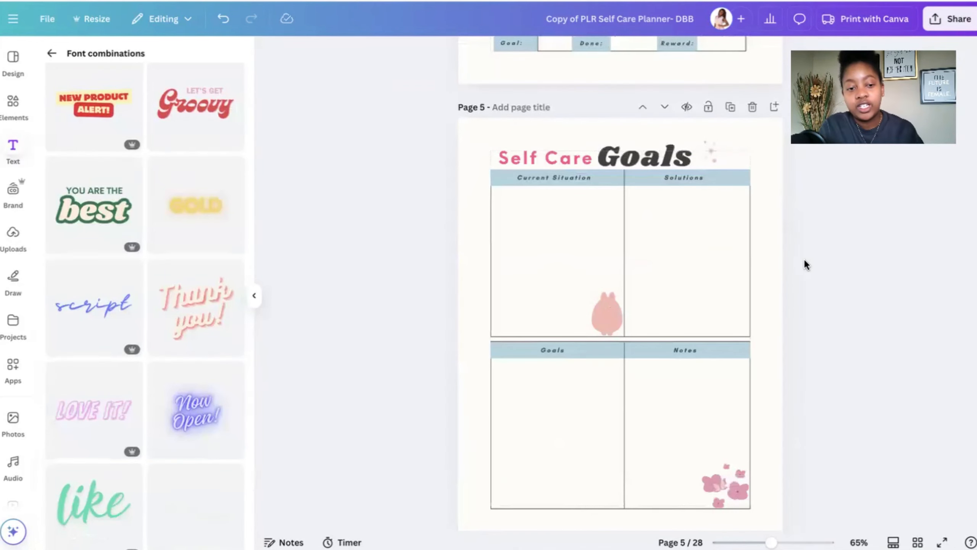
left_click(602, 314)
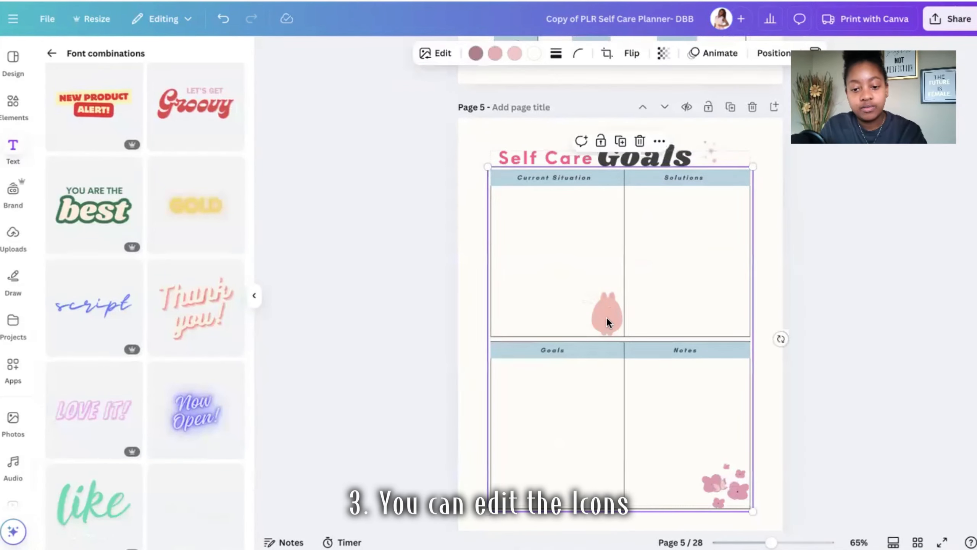
left_click(607, 318)
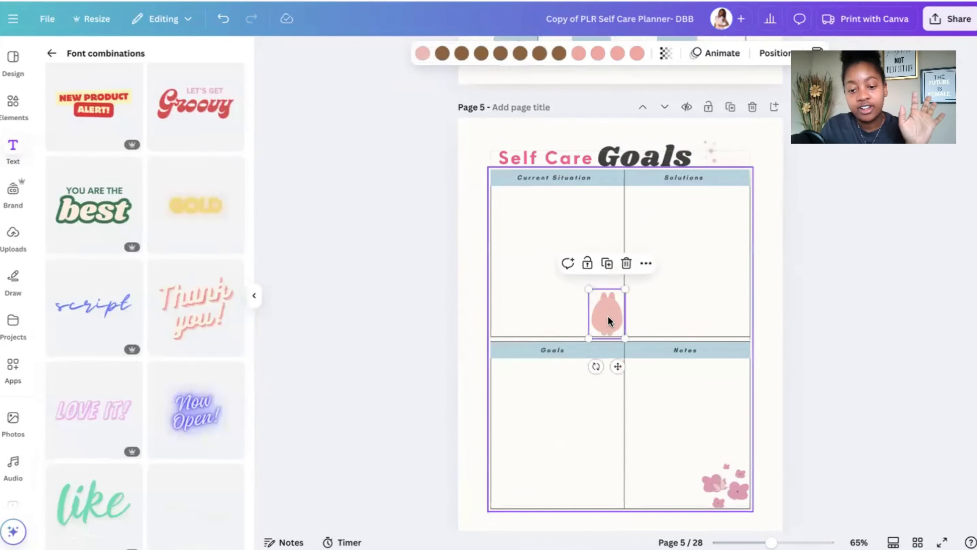
Search the elements for "self care", show all matching graphics, and filter them to Free
left_click(13, 111)
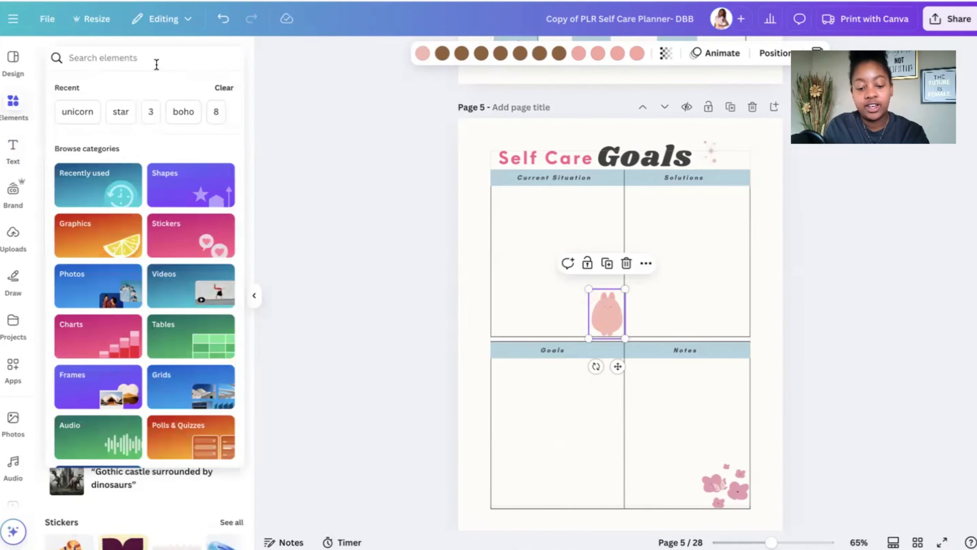
type("self care")
key("Return")
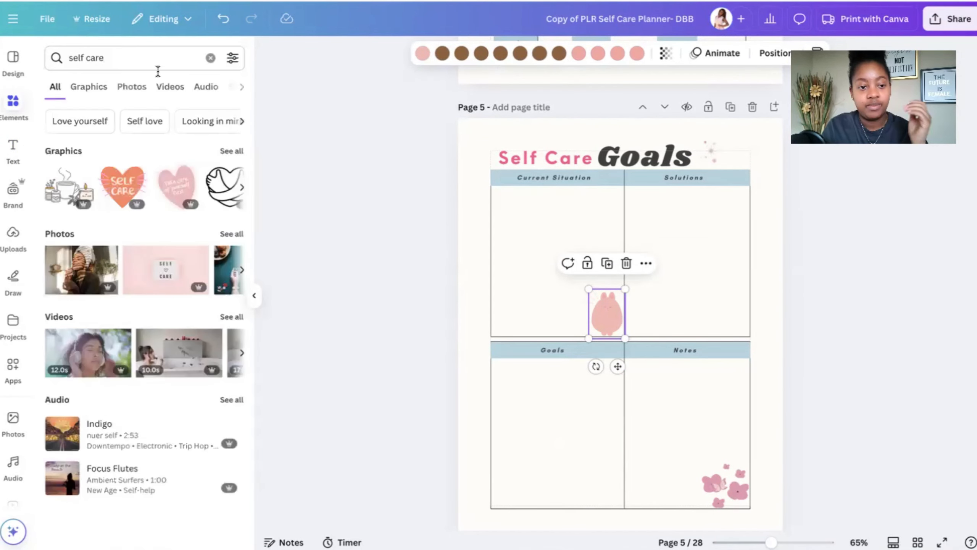
left_click(232, 151)
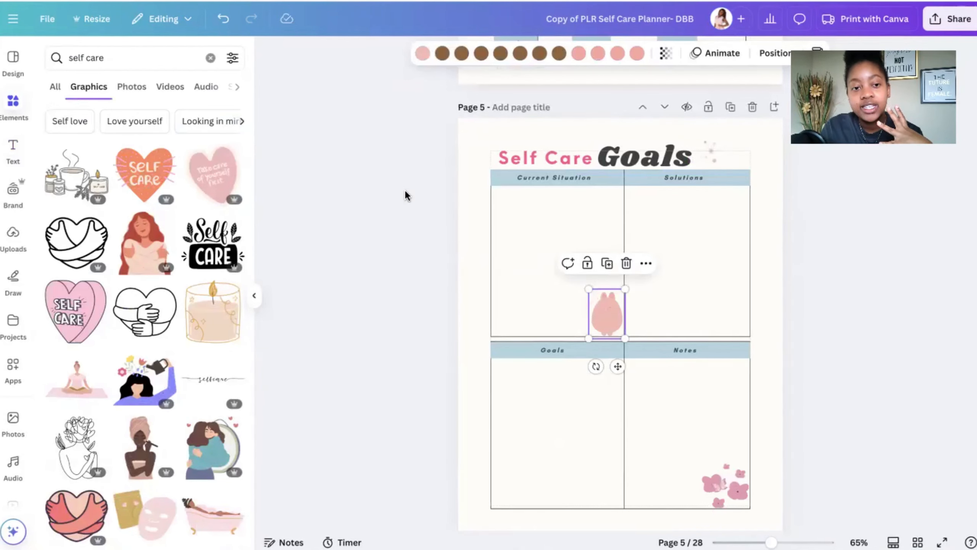
left_click(233, 58)
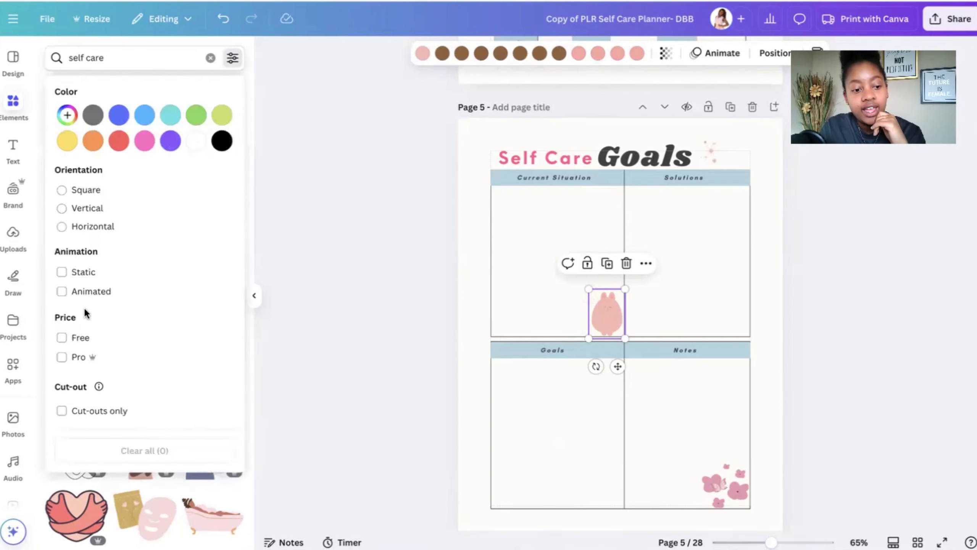
left_click(62, 337)
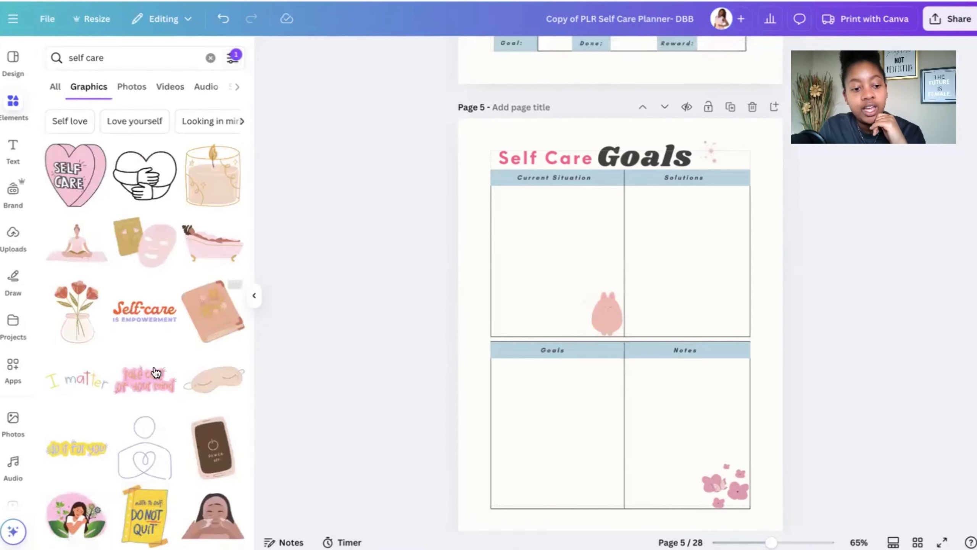
Browse the free self care graphics and clear the Free price filter from the results
scroll(156, 391, "down", 8)
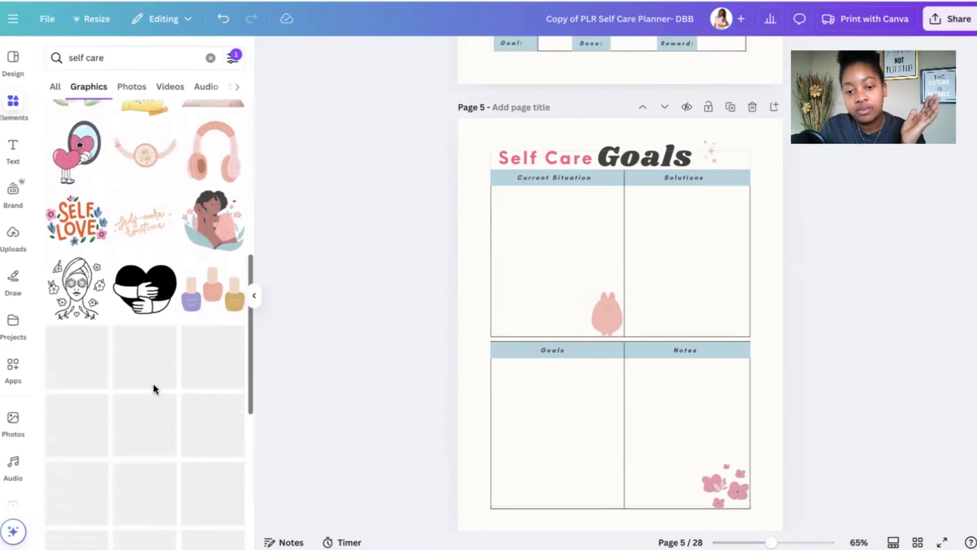
scroll(155, 391, "up", 10)
left_click(232, 58)
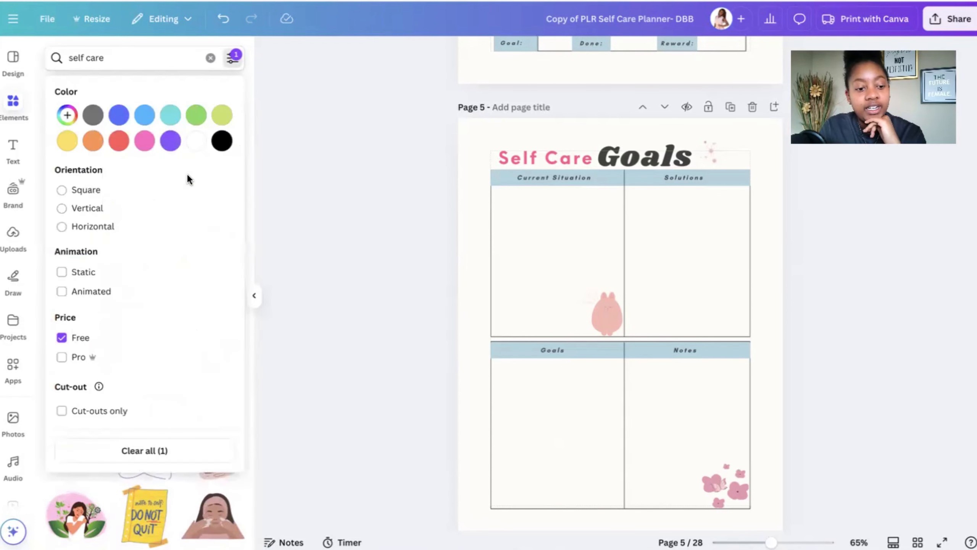
left_click(142, 450)
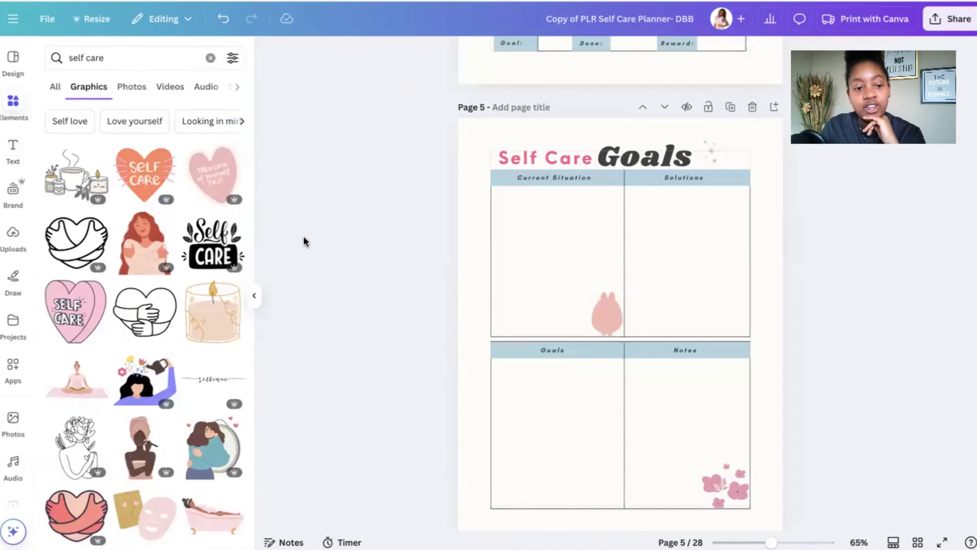
Replace the pink bunny in page 5's Current Situation box with the peach candle graphic, scaled down to fit the box's lower right corner
left_click(606, 323)
left_click(606, 324)
key("Delete")
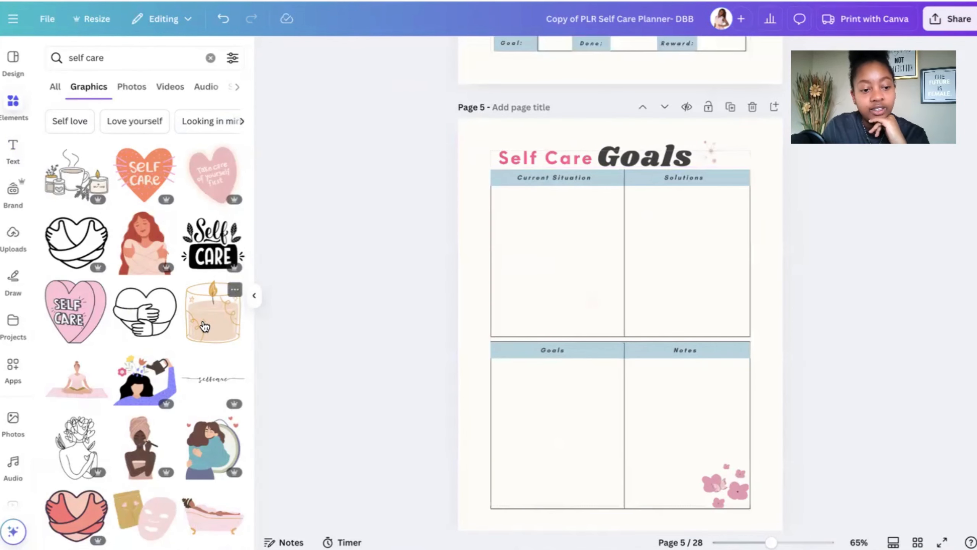
left_click(205, 326)
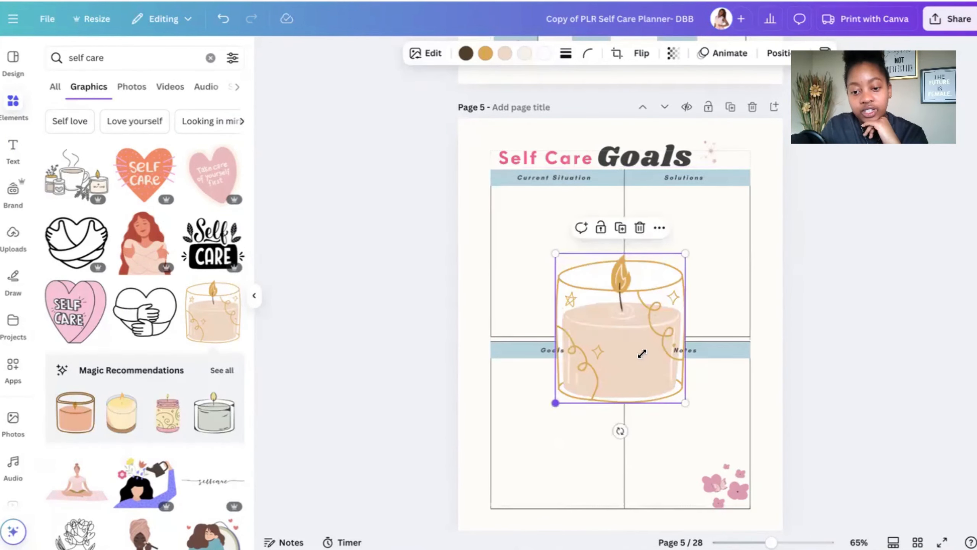
left_click_drag(642, 353, 617, 360)
left_click(781, 372)
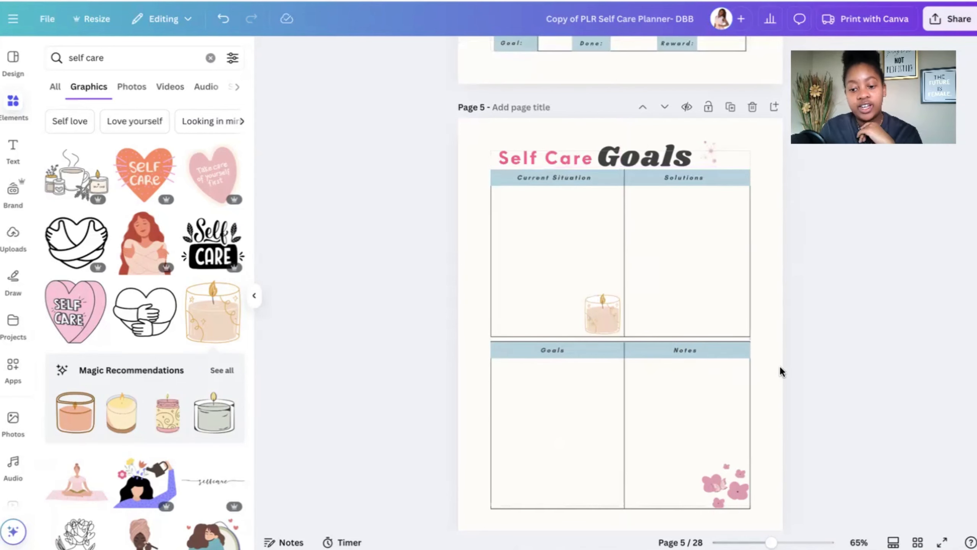
Add the spa basket graphic with rolled towels to page 5 at icon size, inside the Notes box above the pink flowers
scroll(780, 363, "down", 3)
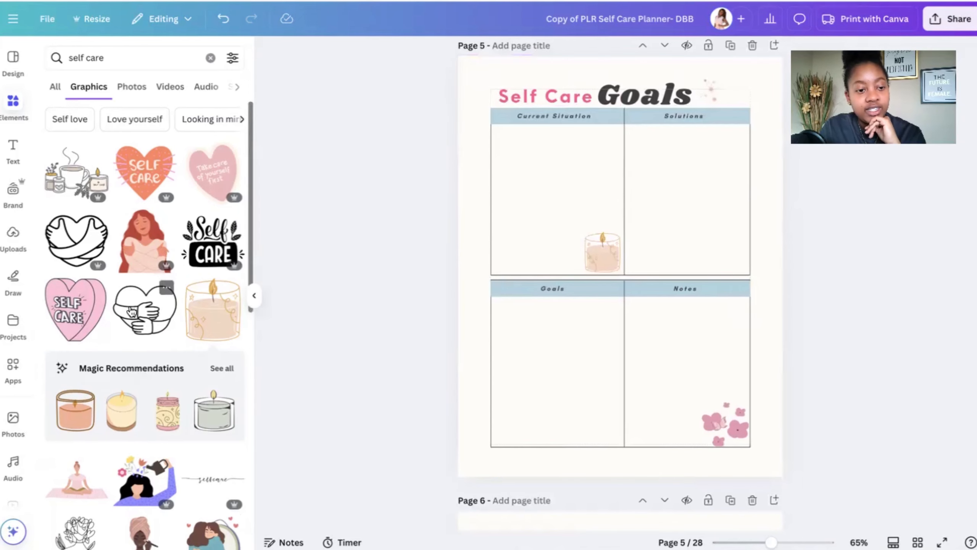
scroll(132, 312, "down", 8)
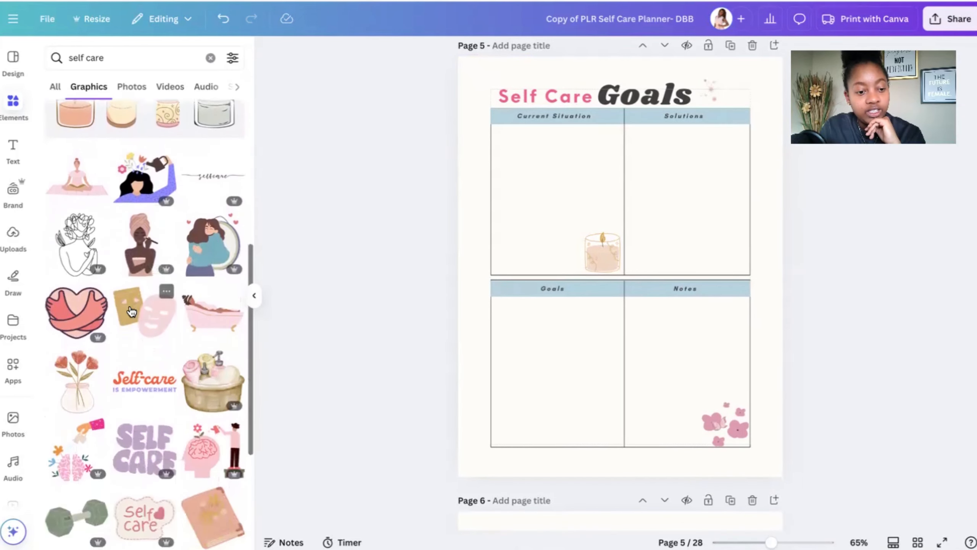
scroll(132, 311, "down", 2)
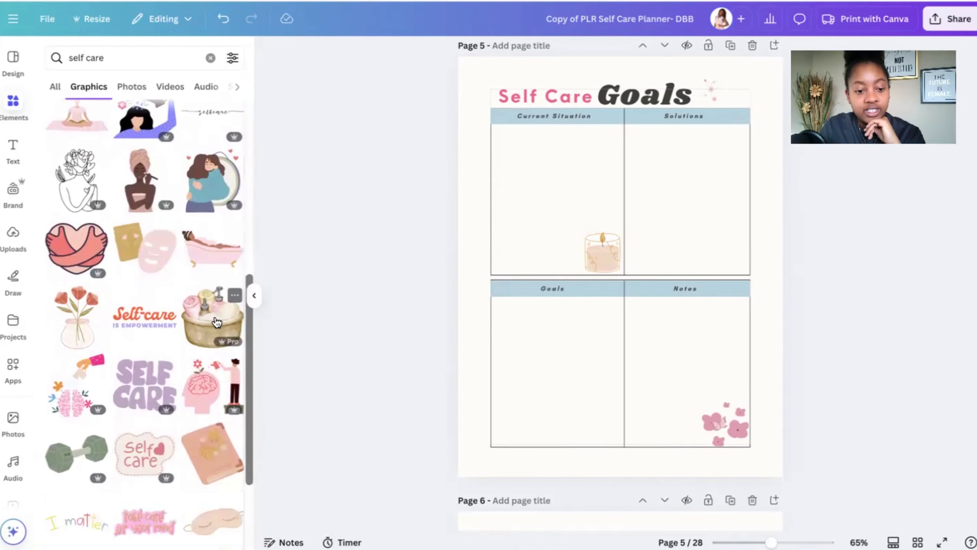
left_click(216, 322)
left_click_drag(491, 140, 718, 361)
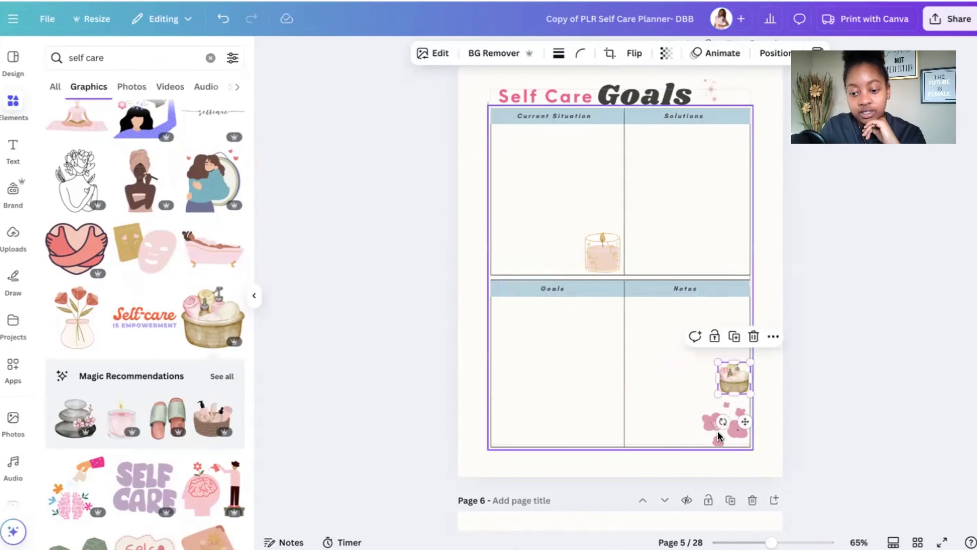
Delete the pink flowers and butterfly from the Notes box and move the spa basket into its lower right corner
left_click(718, 430)
left_click(718, 431)
key("Delete")
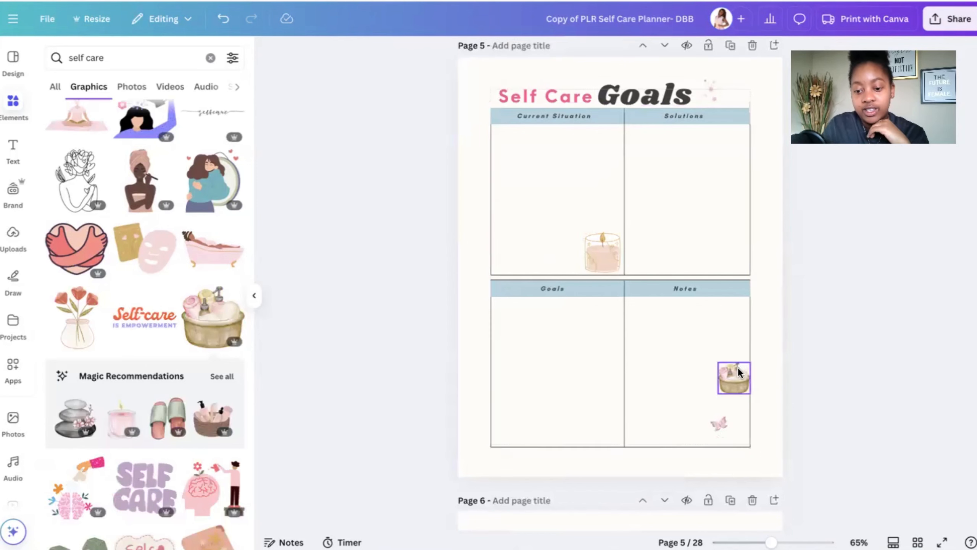
left_click_drag(738, 371, 732, 421)
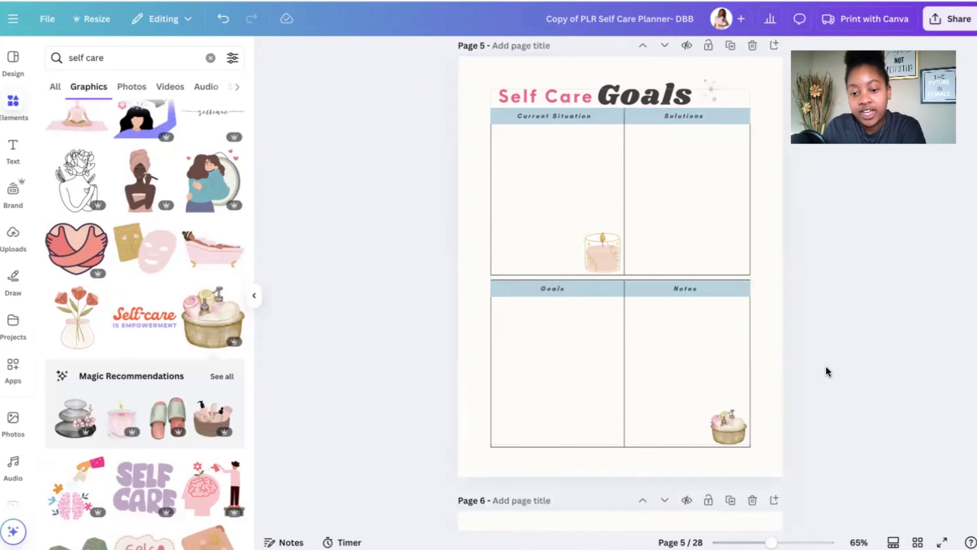
Check the price choices in the filter options for the self care graphics
scroll(826, 365, "up", 2)
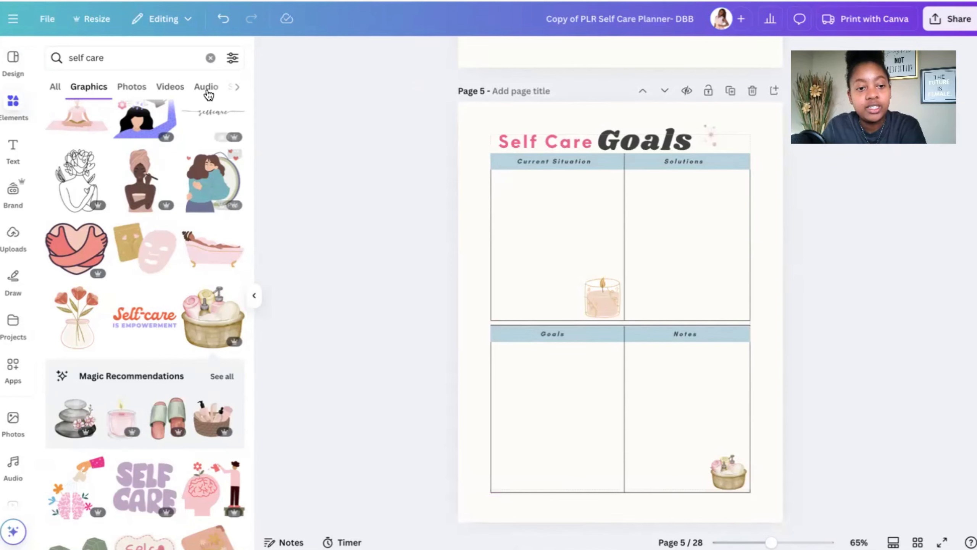
left_click(232, 58)
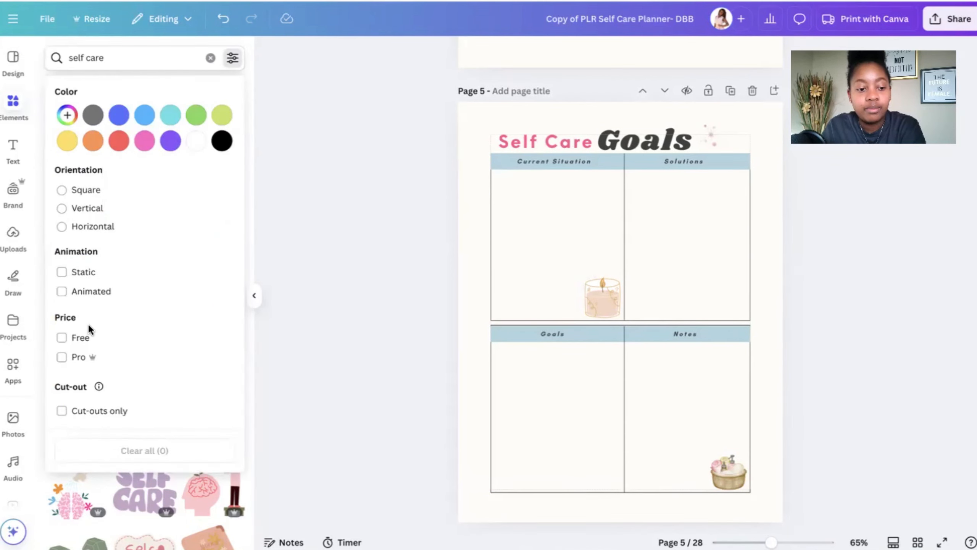
left_click(261, 268)
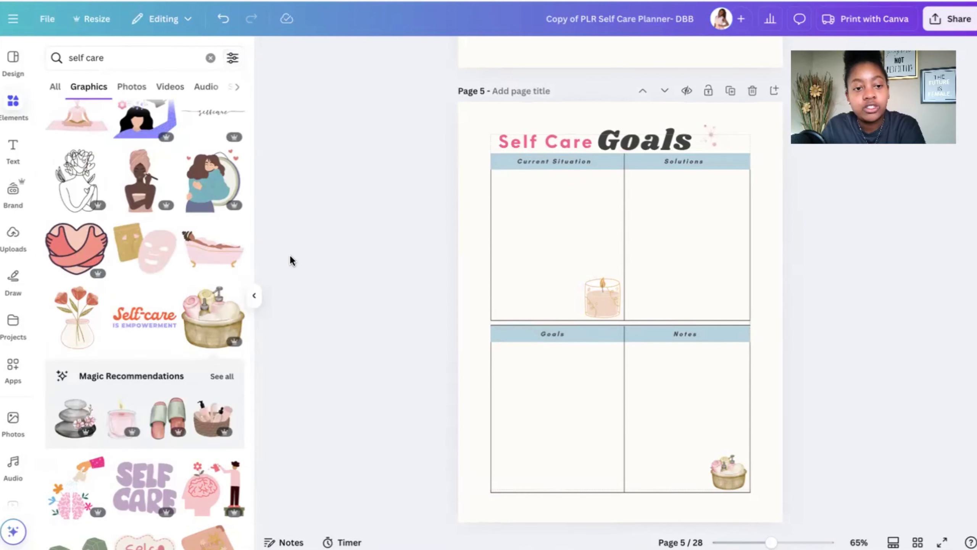
Look over the icons on pages 3 to 5 and compare them with the available self care graphics
scroll(818, 312, "down", 2)
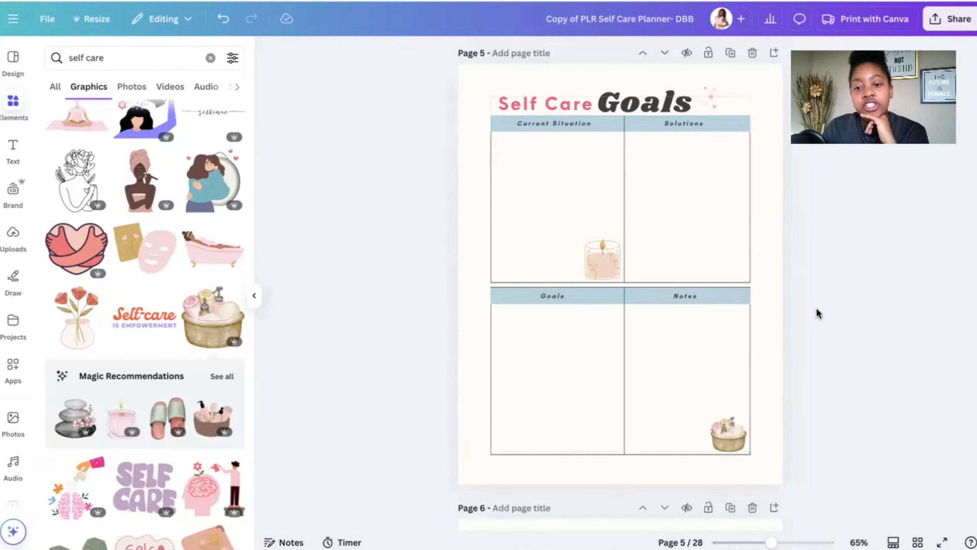
scroll(817, 310, "up", 8)
scroll(817, 310, "up", 15)
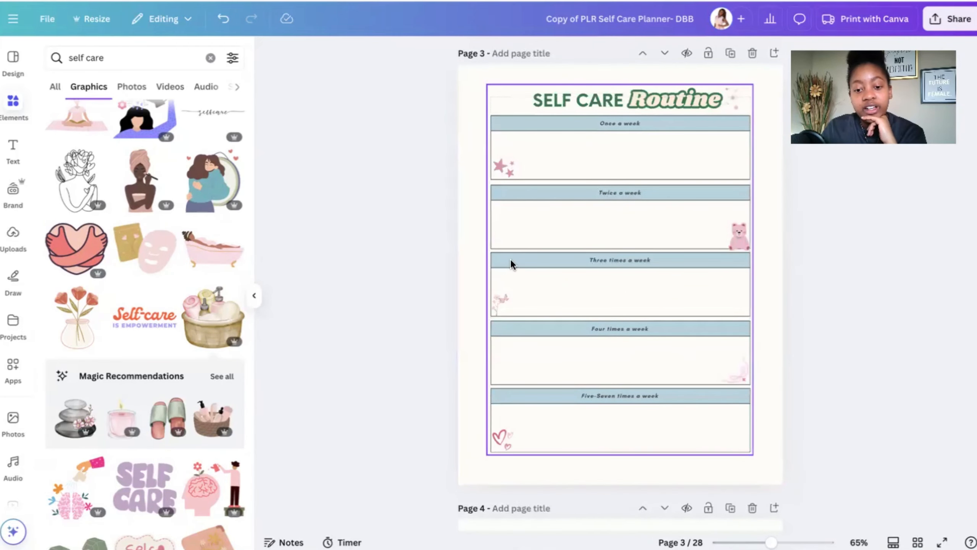
scroll(81, 322, "down", 7)
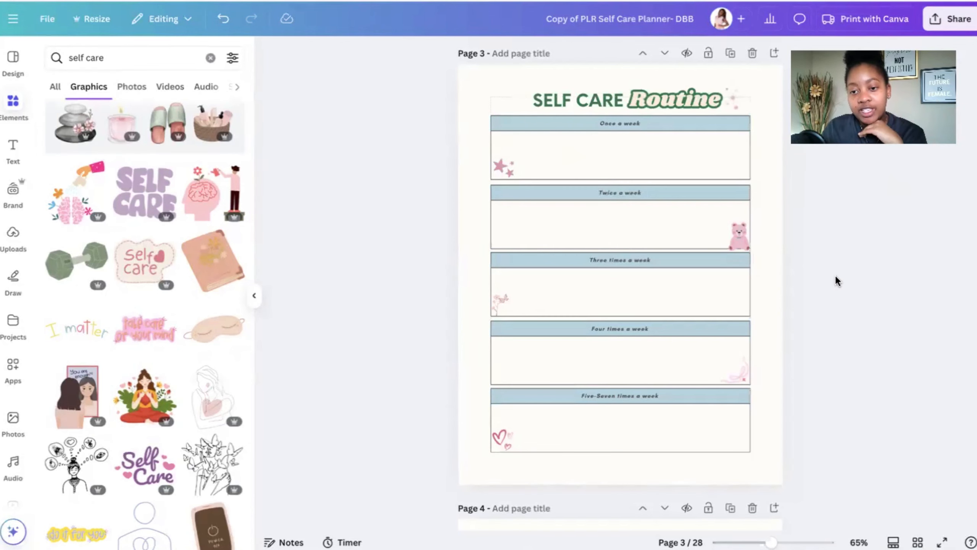
scroll(838, 272, "up", 3)
scroll(830, 303, "down", 6)
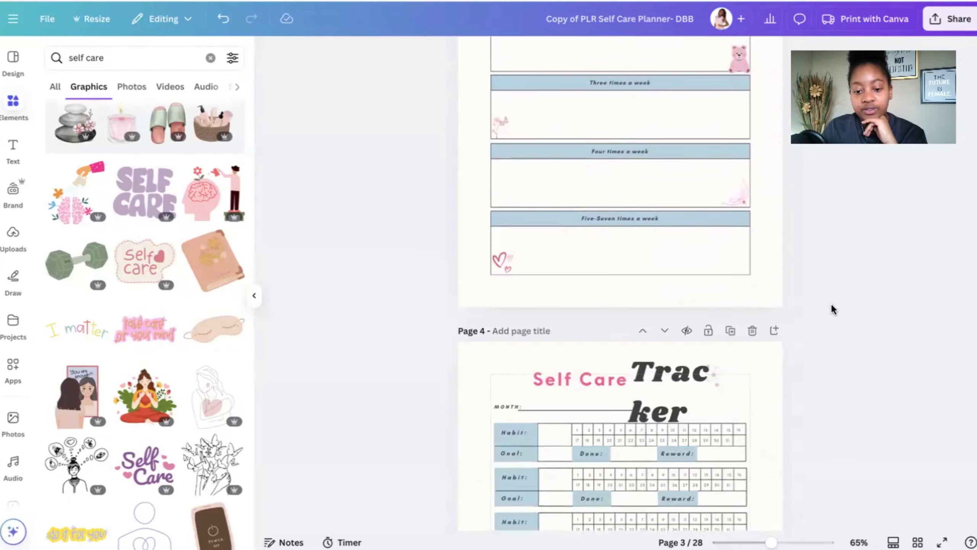
scroll(831, 303, "down", 10)
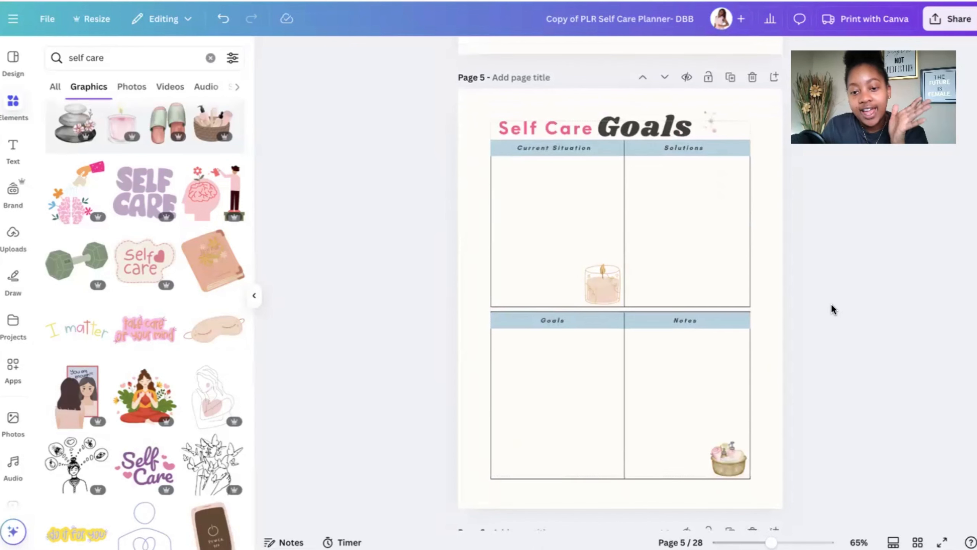
Open page 5's layer list from the spa basket and inspect the title's Goals layer and the Solutions text layer
left_click(706, 479)
left_click(732, 456)
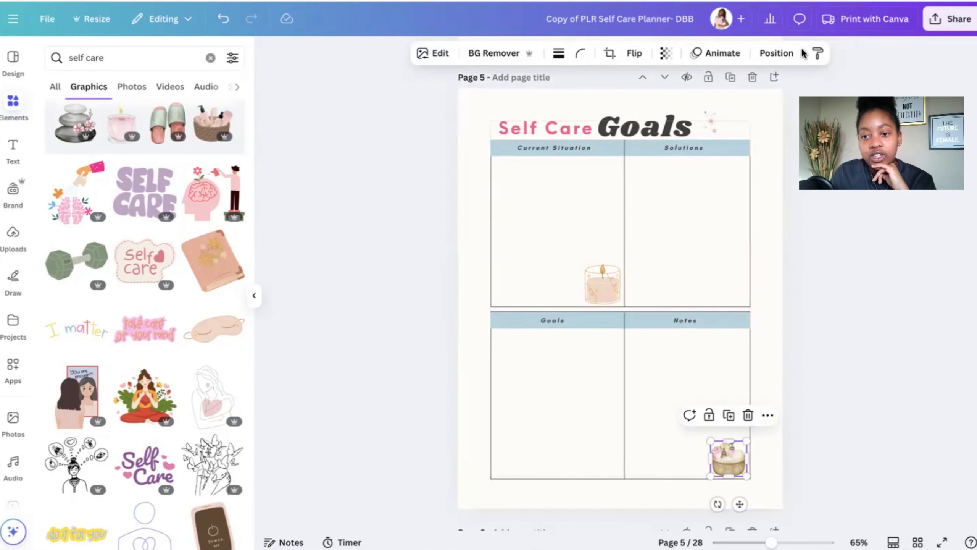
left_click(777, 53)
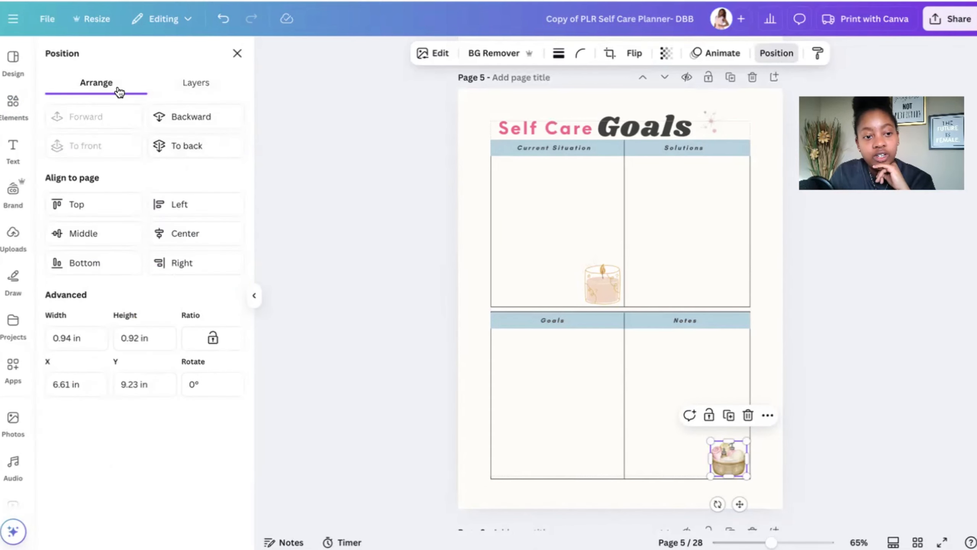
left_click(196, 85)
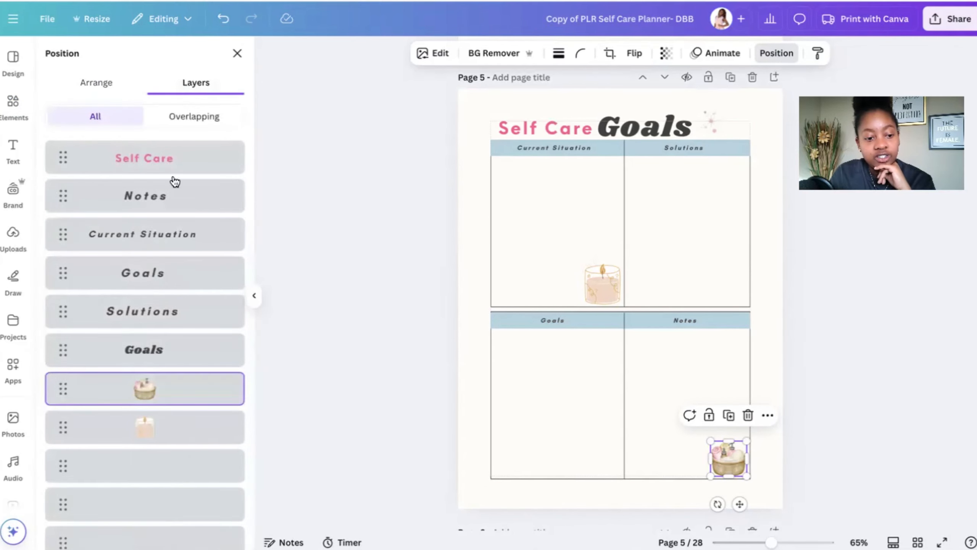
scroll(142, 310, "down", 2)
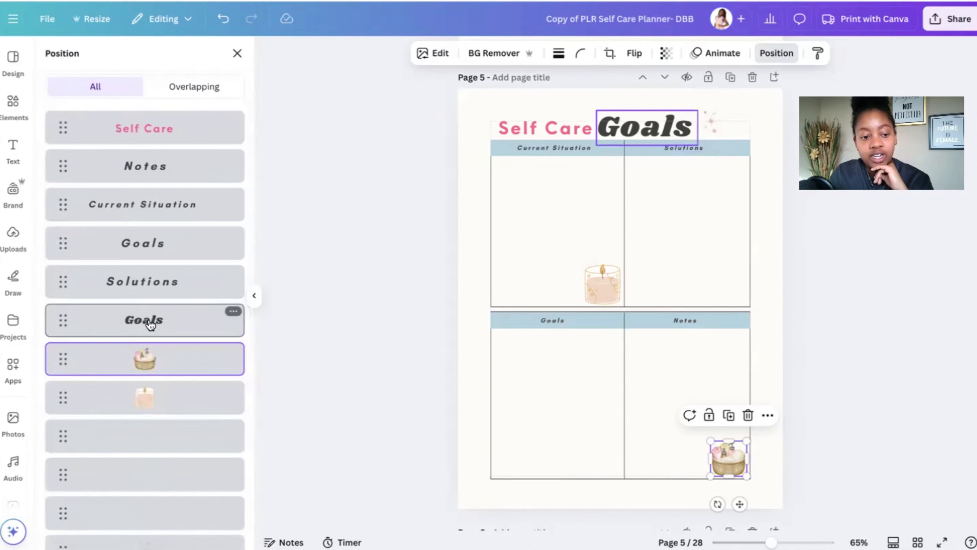
left_click(139, 323)
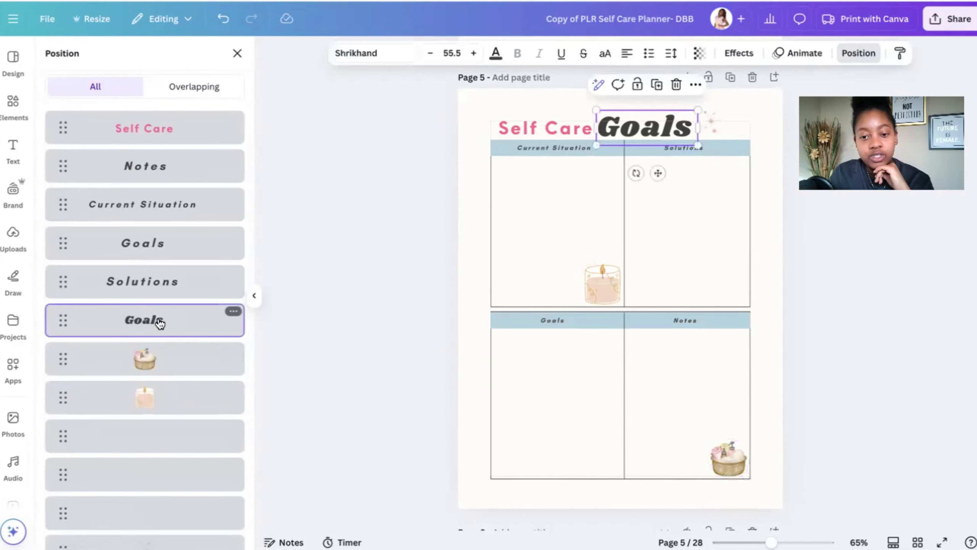
left_click(155, 283)
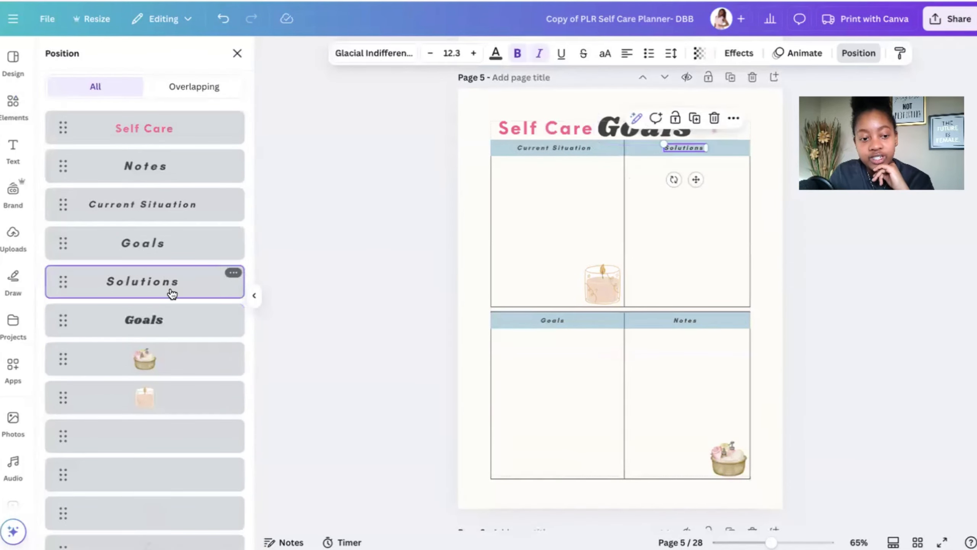
Move the layer of the small pink sparkle graphic beside page 5's title up to directly below the candle layer
scroll(172, 293, "down", 5)
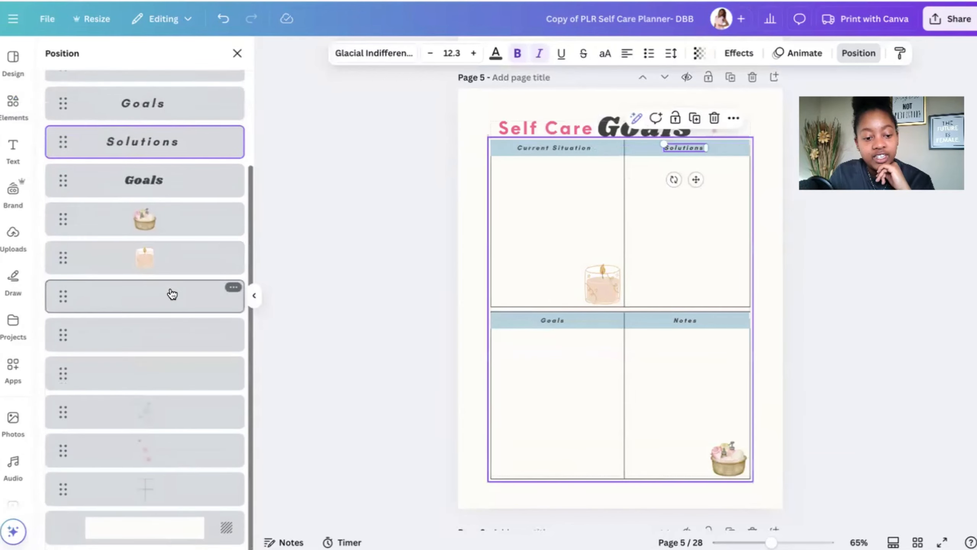
scroll(117, 309, "up", 5)
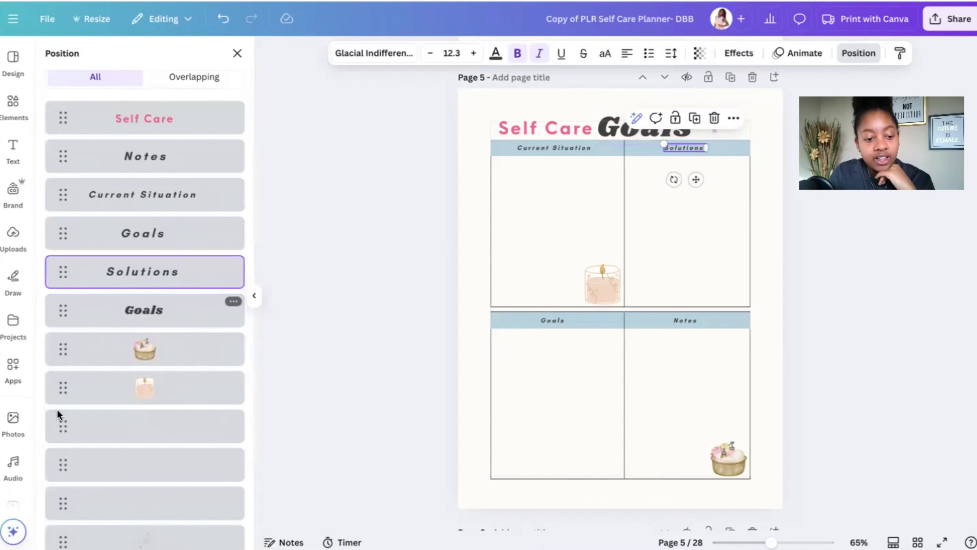
scroll(63, 439, "down", 2)
left_click_drag(65, 464, 66, 347)
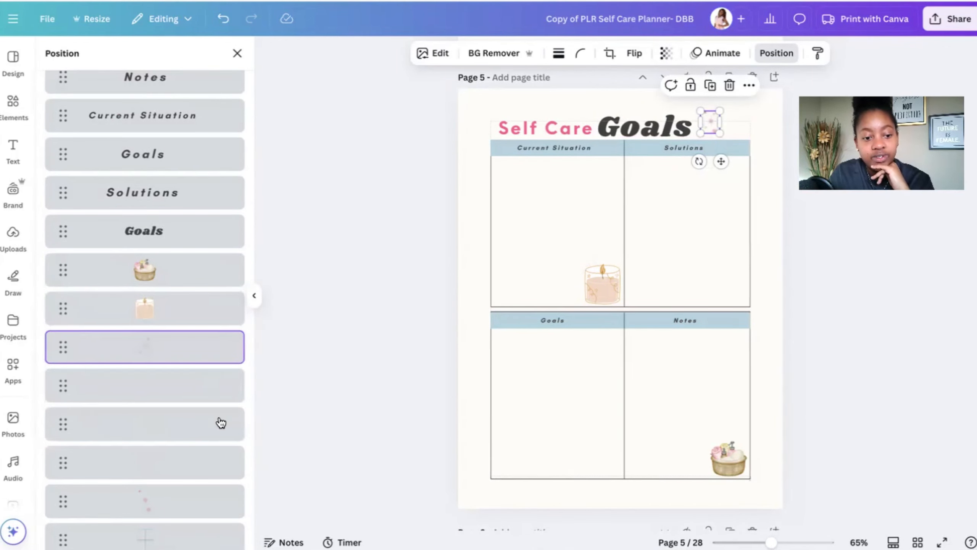
Limit the layer list to overlapping layers, move the pink dots layer above the sparkle layer, and close the list
scroll(218, 421, "down", 1)
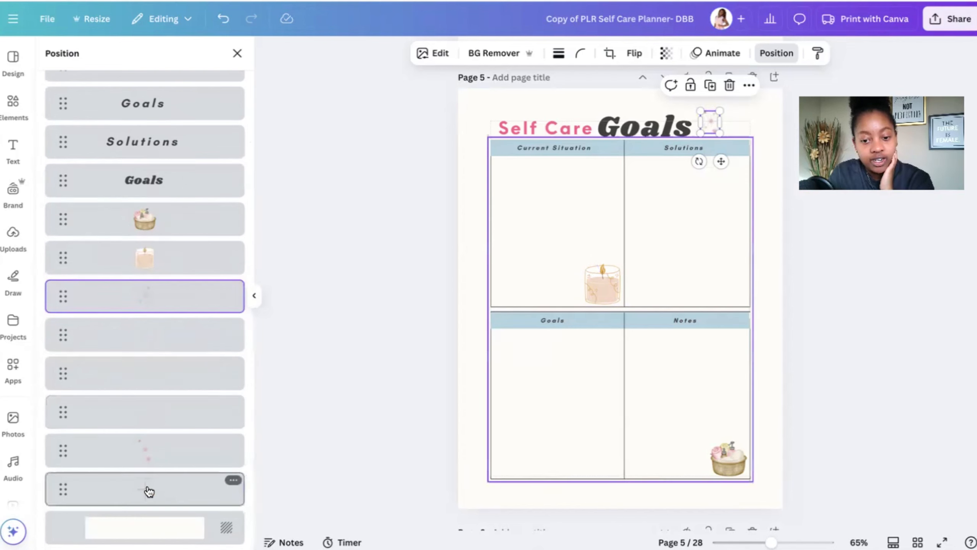
scroll(153, 386, "up", 3)
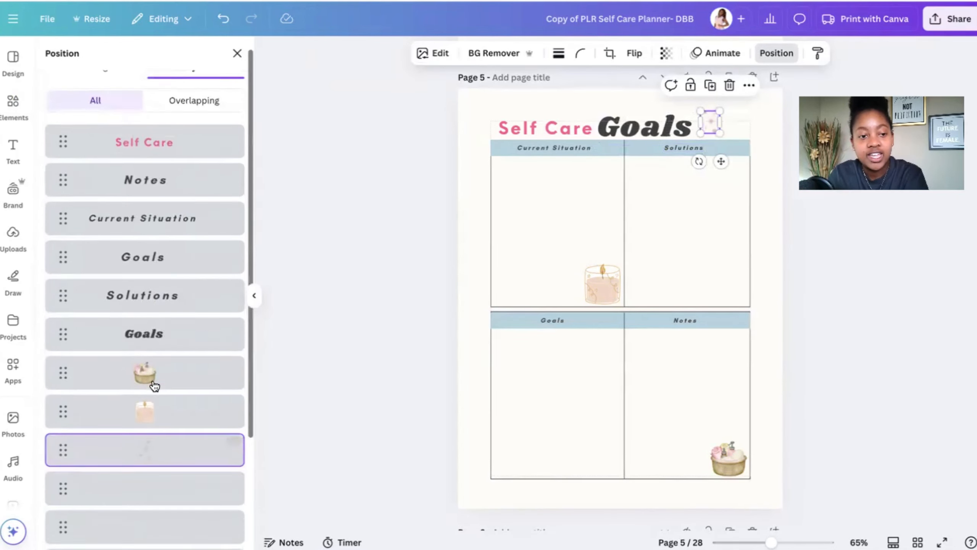
scroll(154, 385, "up", 1)
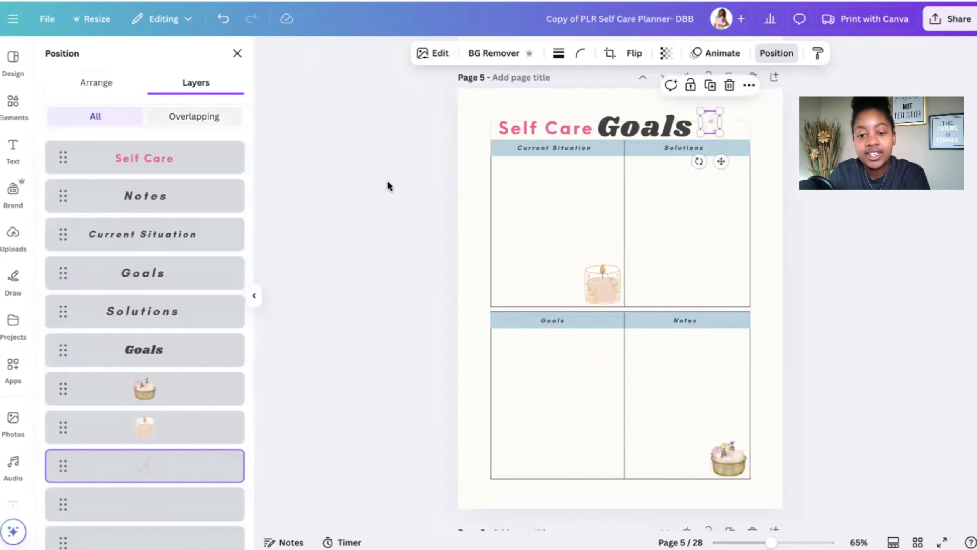
left_click(194, 115)
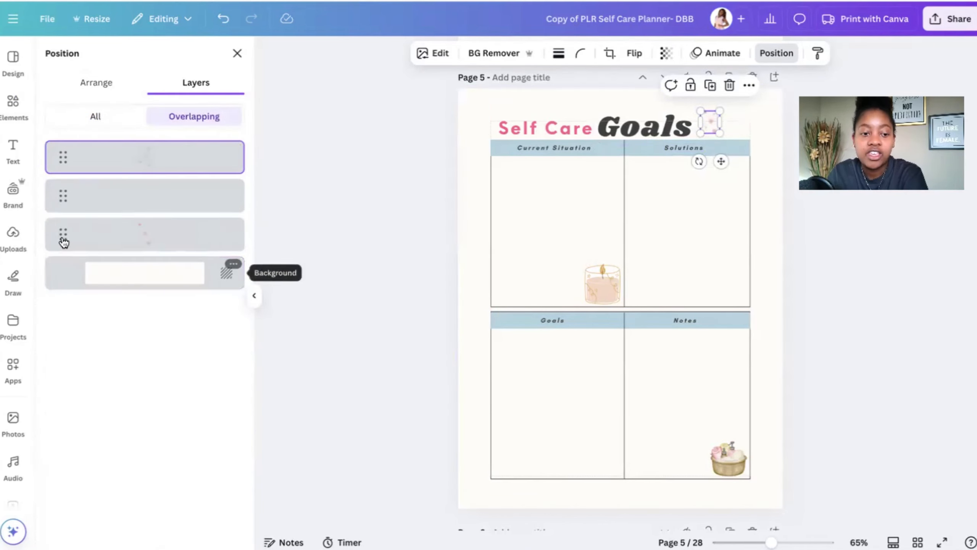
left_click_drag(65, 208, 65, 148)
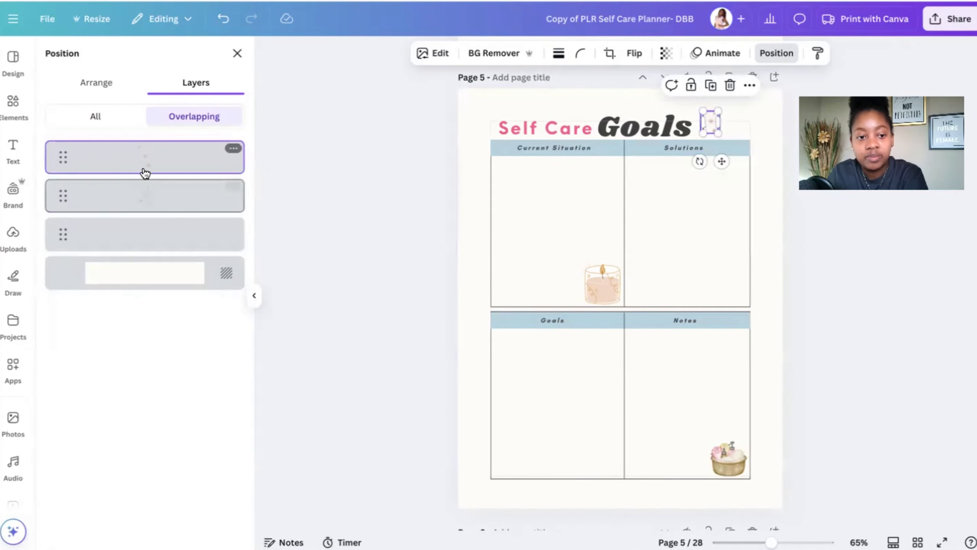
left_click(812, 241)
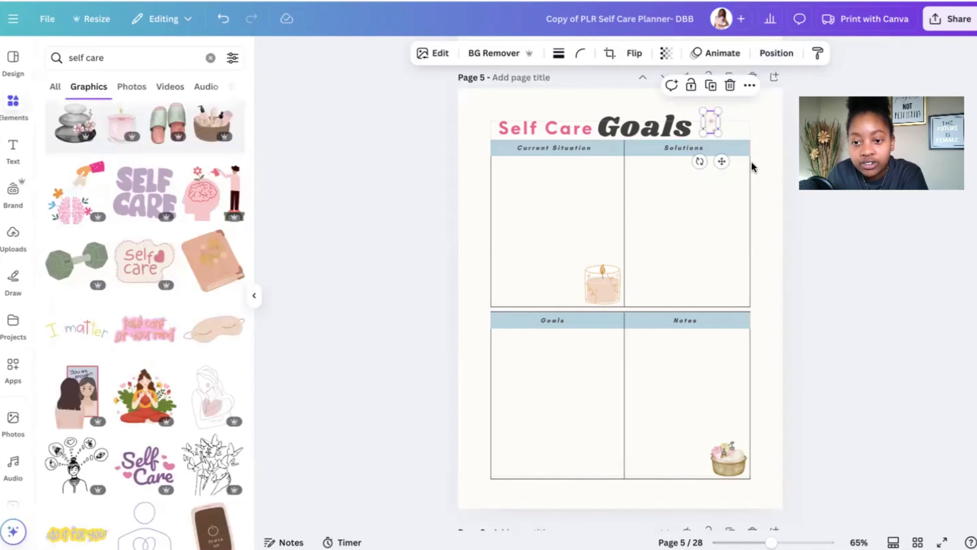
Undo the last change after checking the Skin Journey layout on page 6
scroll(414, 356, "down", 6)
scroll(414, 356, "down", 3)
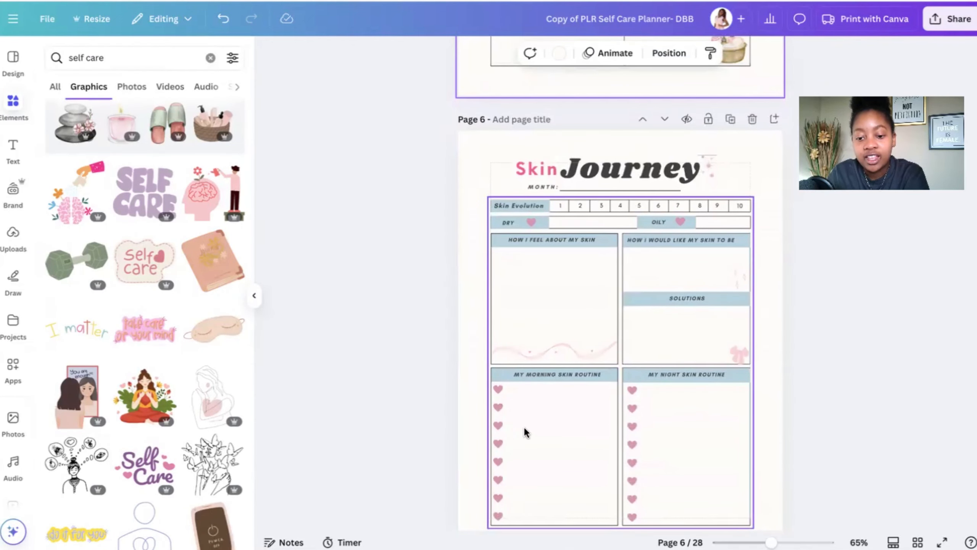
scroll(550, 435, "down", 3)
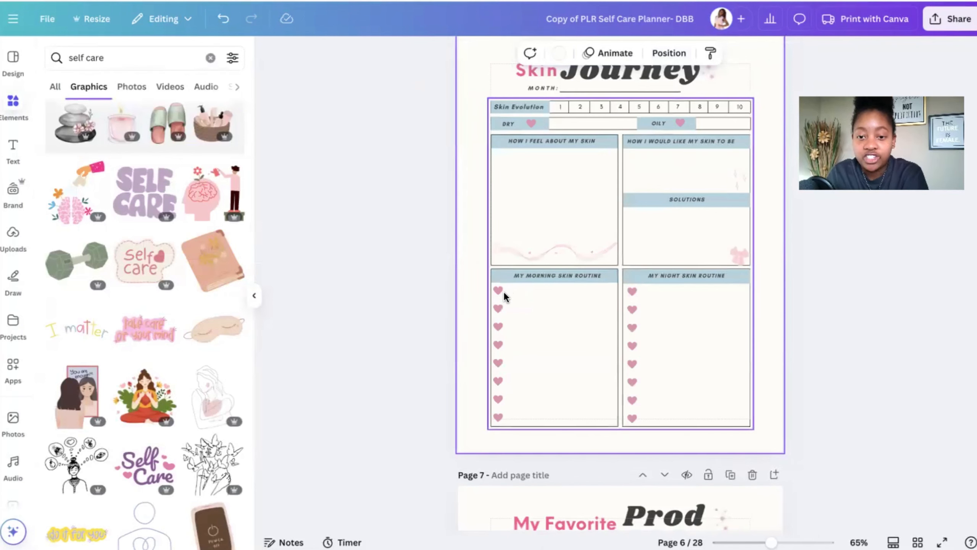
key("ctrl+z")
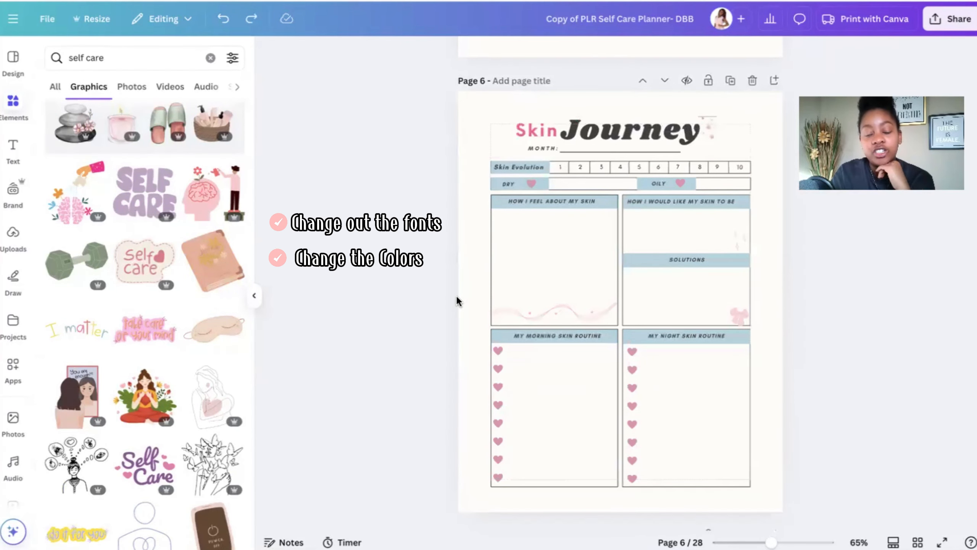
Look over the Skin Journey page and the My Favorite Products page that follows it
scroll(456, 295, "down", 2)
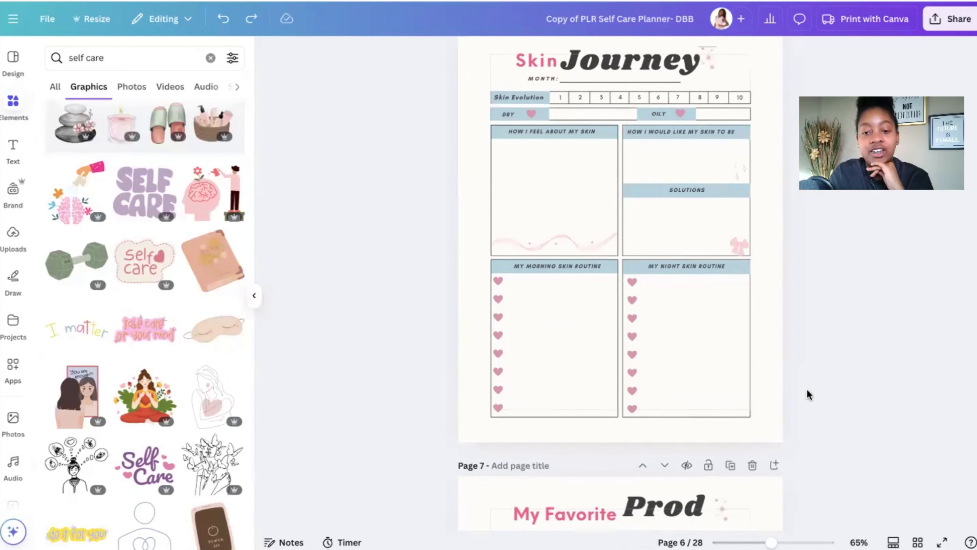
scroll(492, 224, "up", 2)
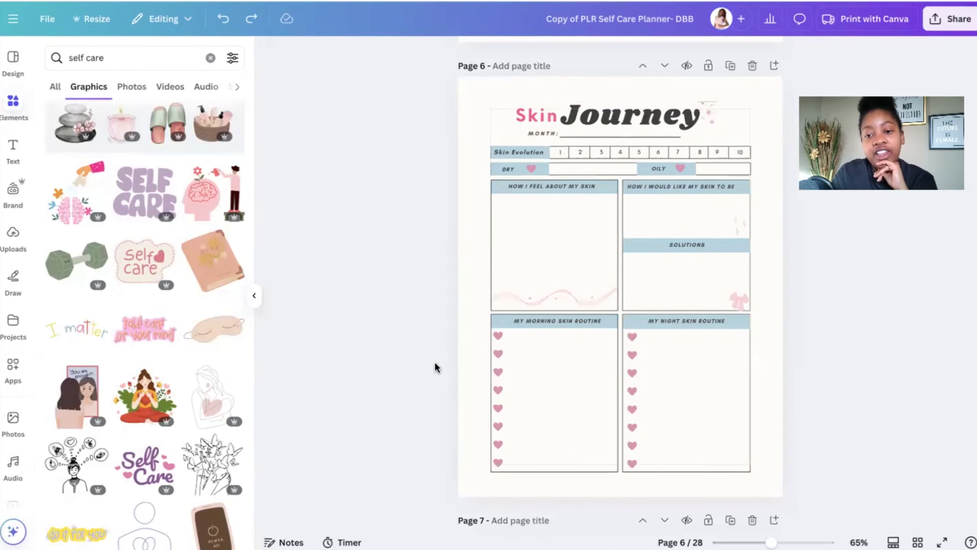
scroll(436, 368, "down", 2)
scroll(436, 367, "down", 2)
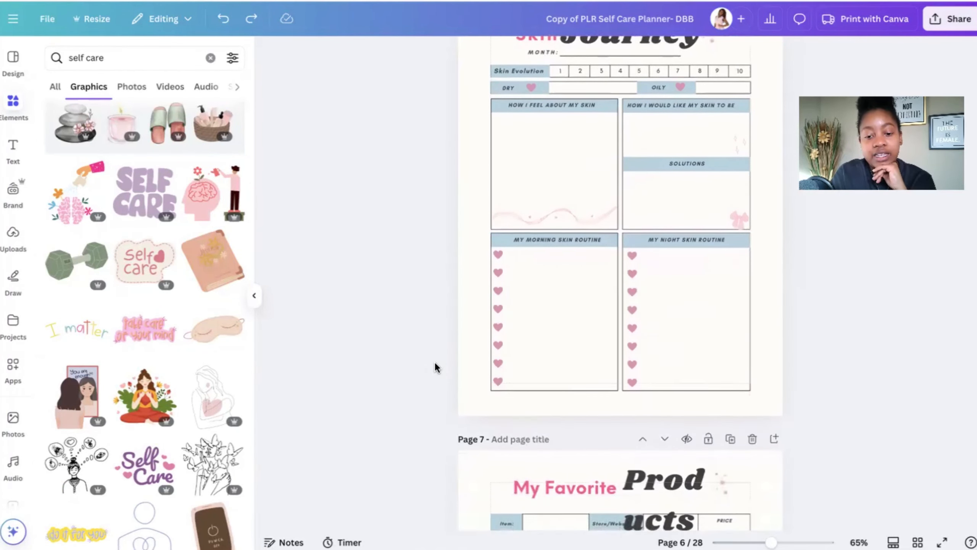
scroll(436, 368, "down", 6)
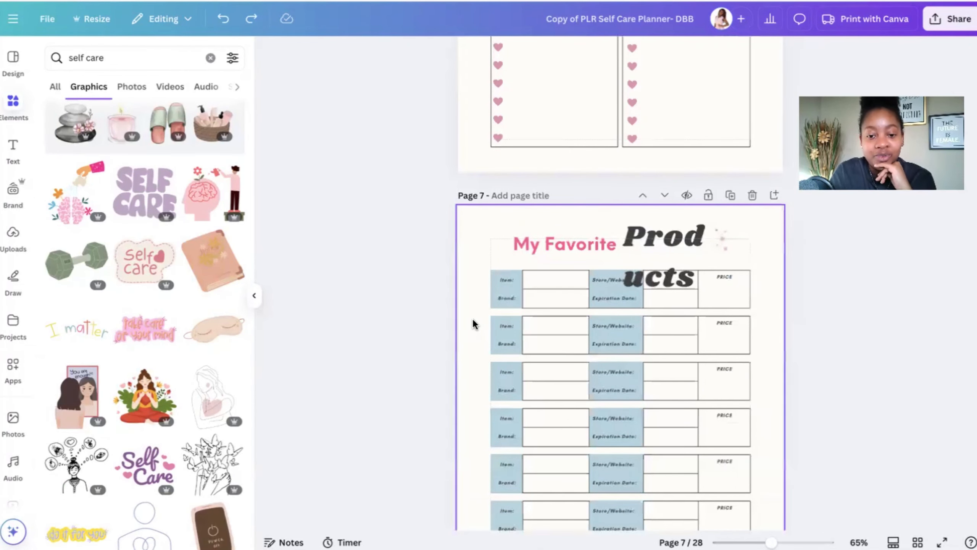
On page 8, widen the Wishlist text onto one line, align Product with the table's left edge, and place Wishlist right beside it
scroll(568, 267, "down", 12)
left_click_drag(591, 237, 563, 239)
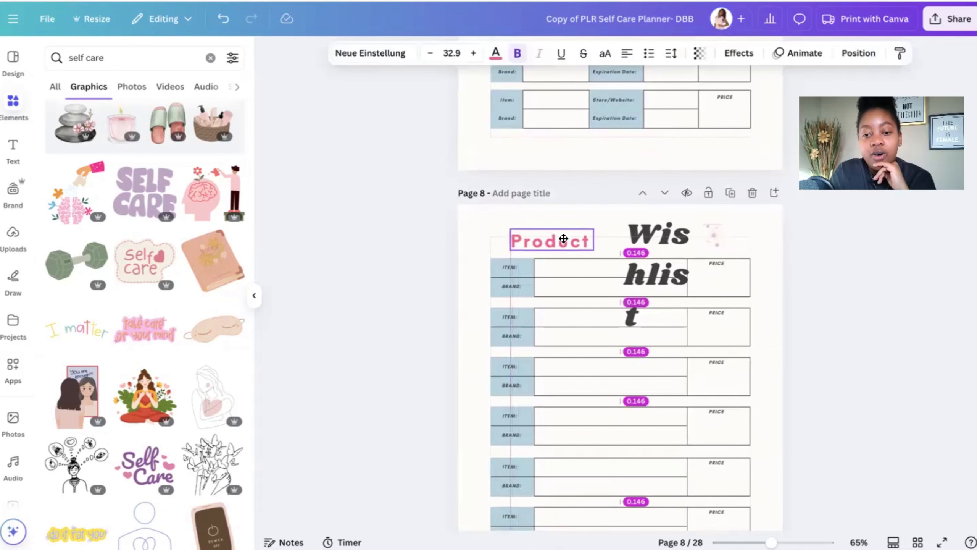
left_click(651, 255)
left_click_drag(622, 273, 590, 270)
left_click_drag(703, 253, 753, 249)
left_click_drag(570, 240, 550, 241)
left_click_drag(640, 236, 619, 240)
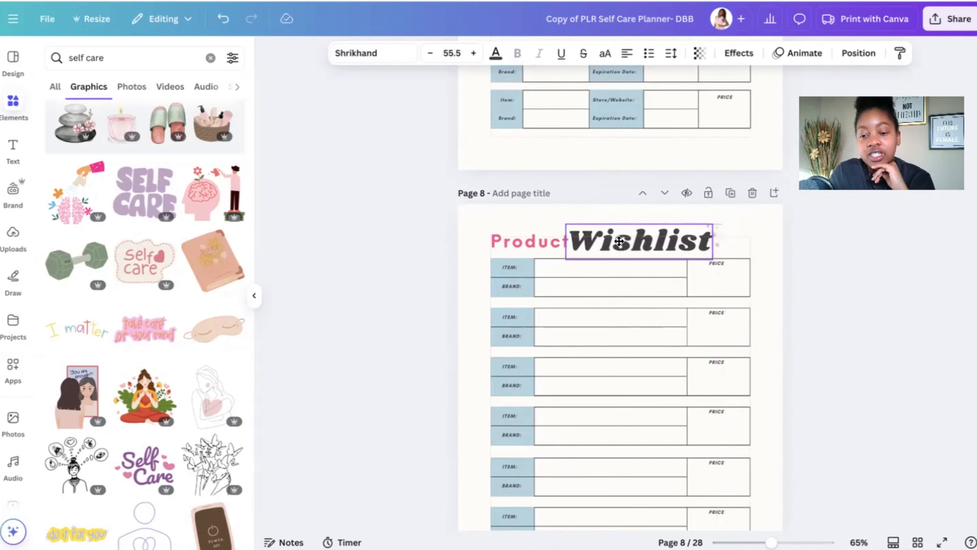
left_click(823, 275)
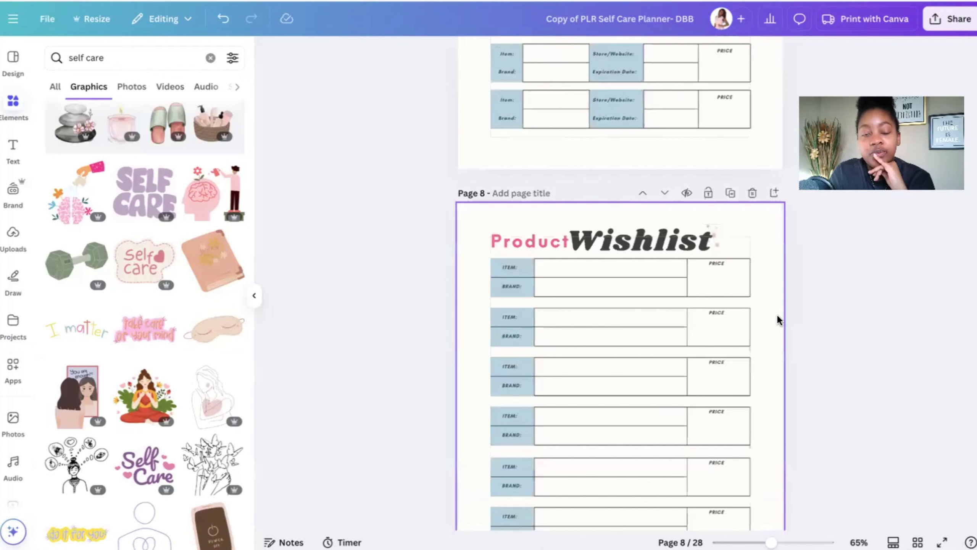
Search the graphics for flowers and add the watercolor floral corner arrangement to page 8
scroll(778, 314, "up", 2)
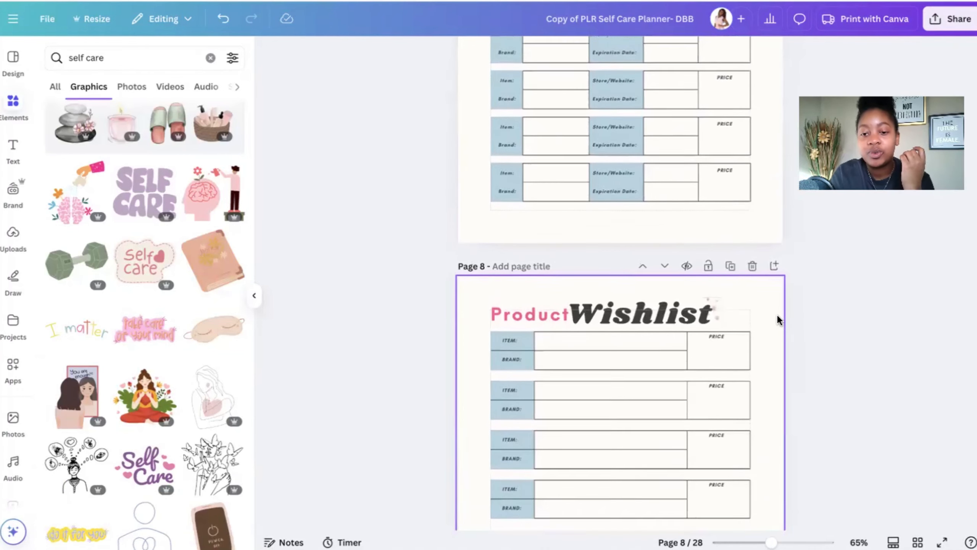
scroll(778, 314, "down", 5)
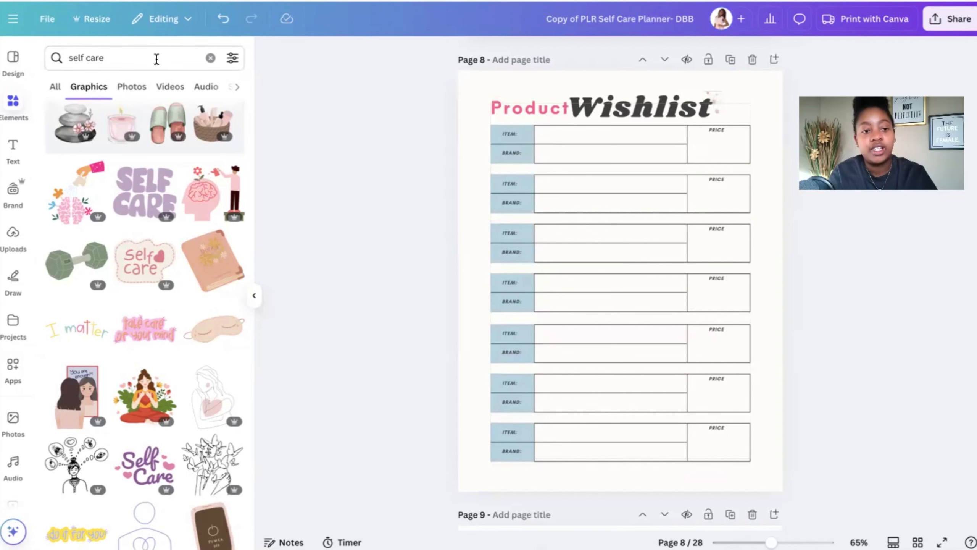
type("flowers")
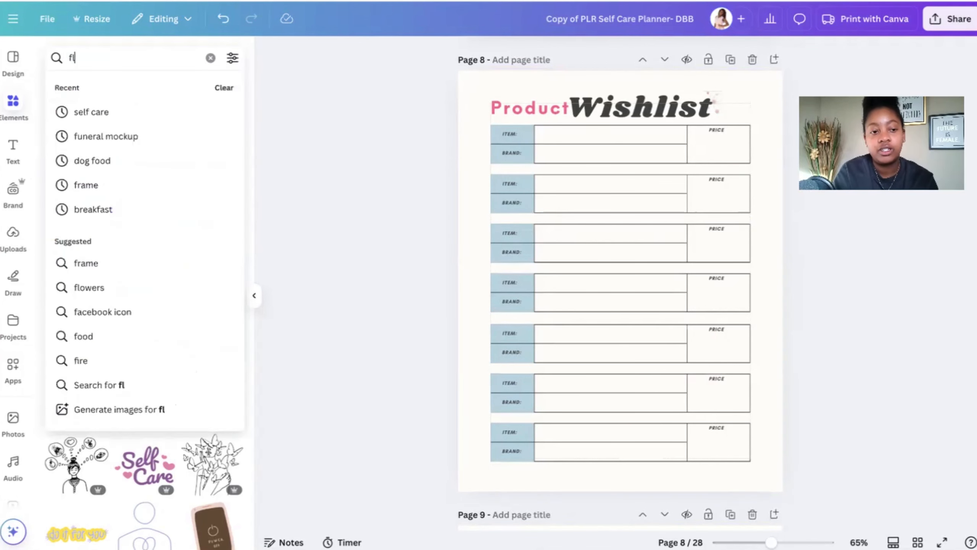
key("Return")
left_click(49, 170)
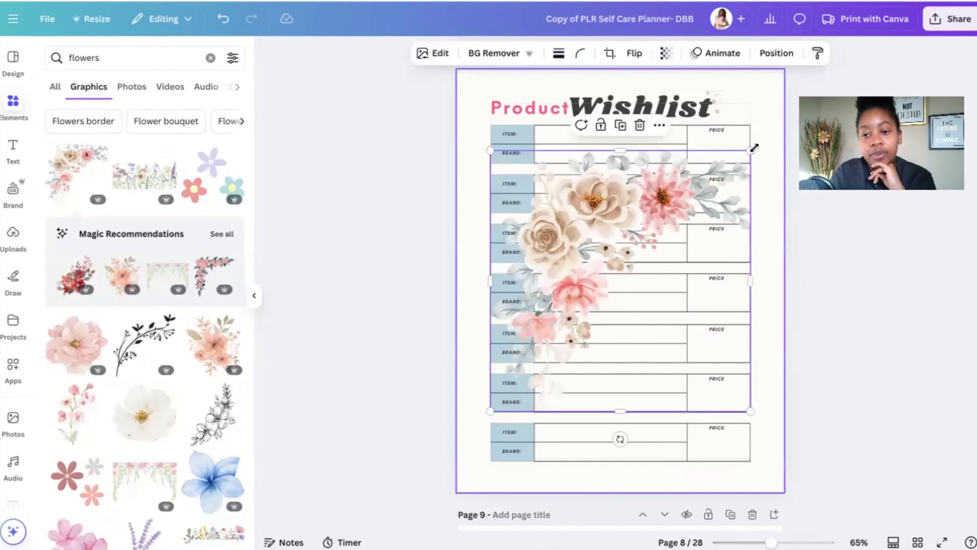
Shrink the floral arrangement and place it in the page's upper-left corner beside the Product Wishlist title
left_click_drag(754, 146, 529, 372)
left_click_drag(521, 446, 523, 129)
left_click(402, 206)
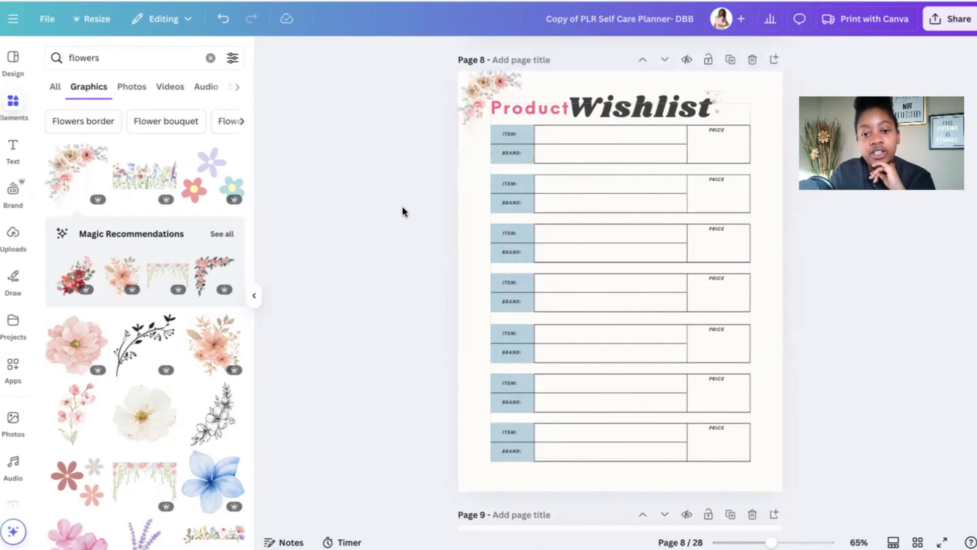
Examine the design's sharing options, including the template link, and return to the main sharing options
scroll(402, 207, "up", 2)
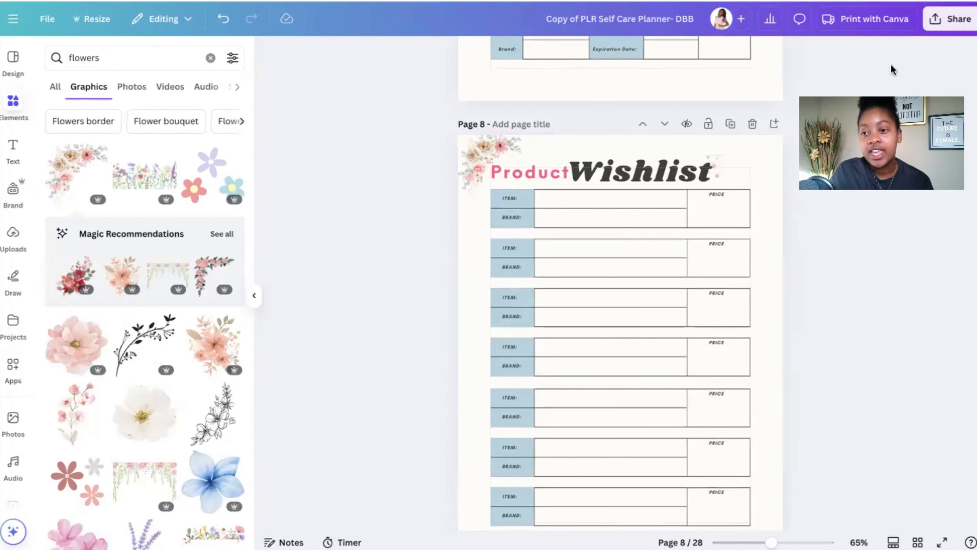
left_click(952, 24)
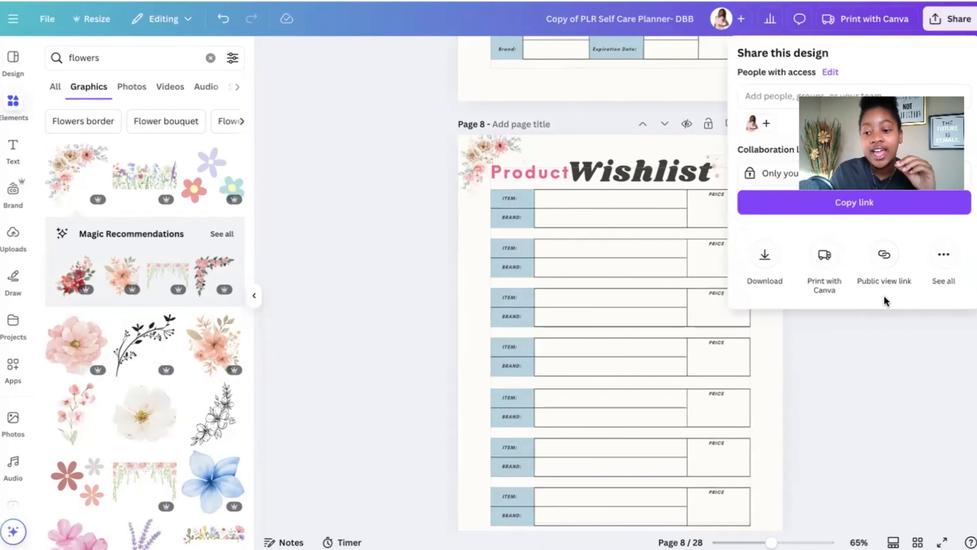
left_click(943, 255)
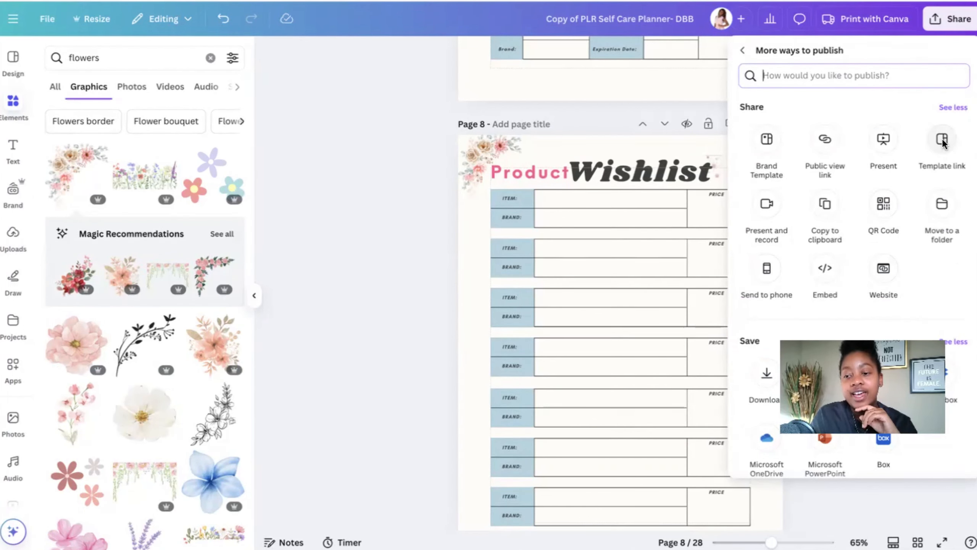
left_click(942, 140)
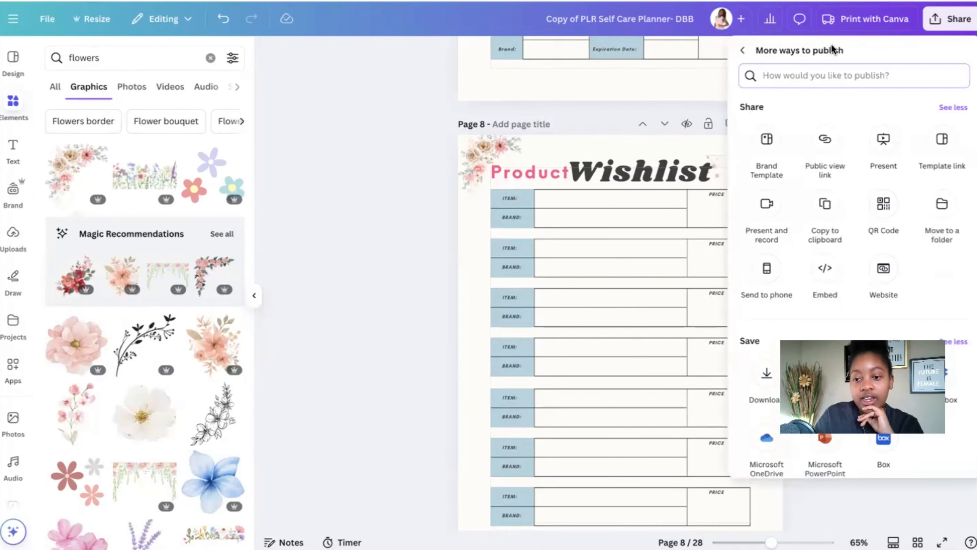
left_click(746, 53)
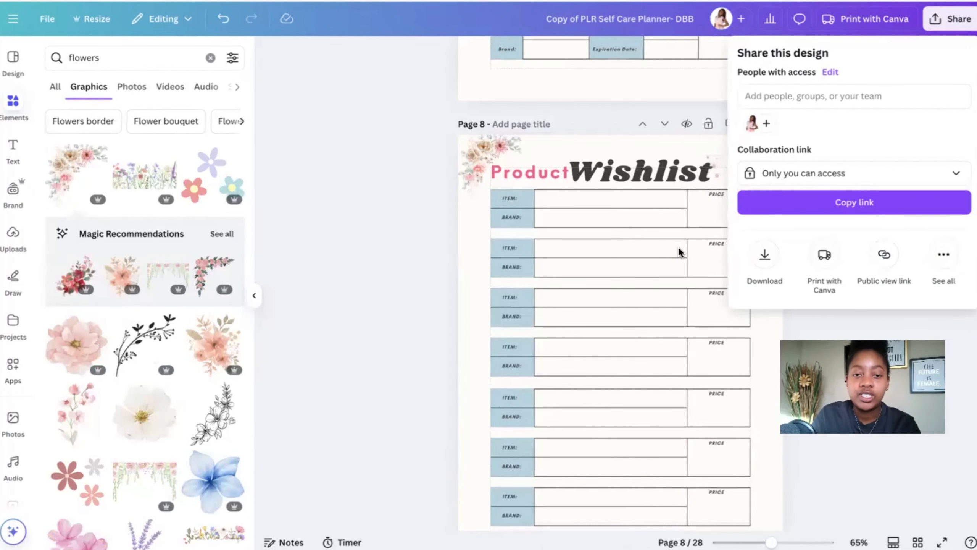
Set the planner's download file type to PDF Standard and check the list of other formats
left_click(765, 258)
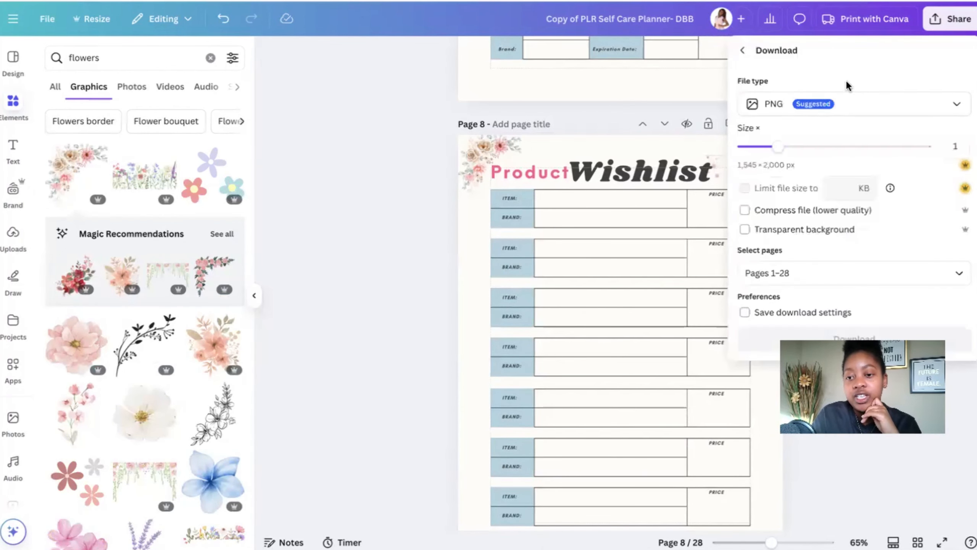
left_click(831, 104)
left_click(808, 216)
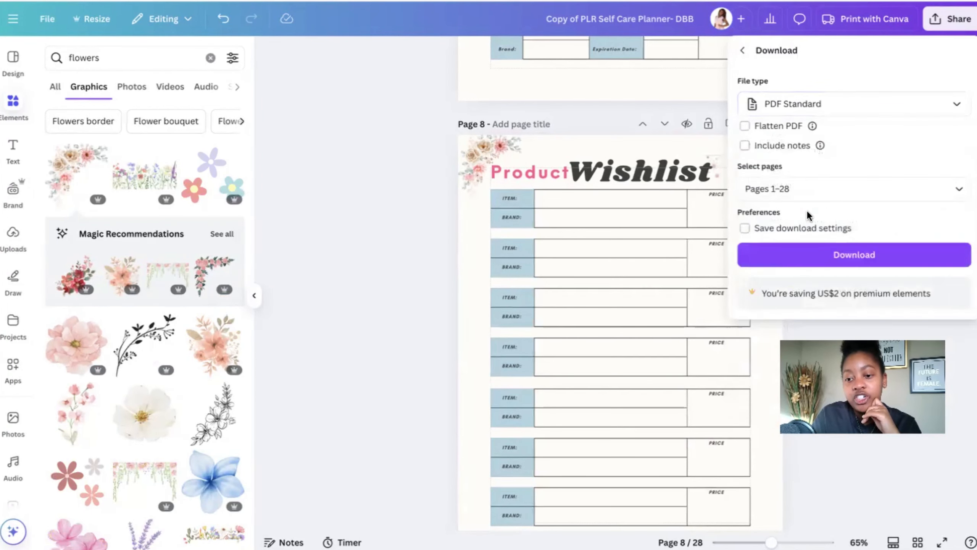
left_click(828, 103)
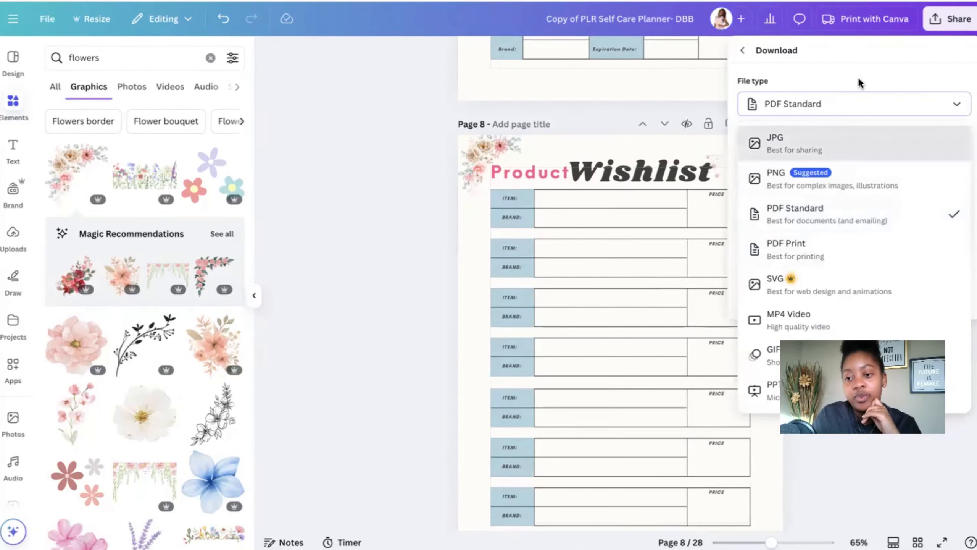
left_click(902, 101)
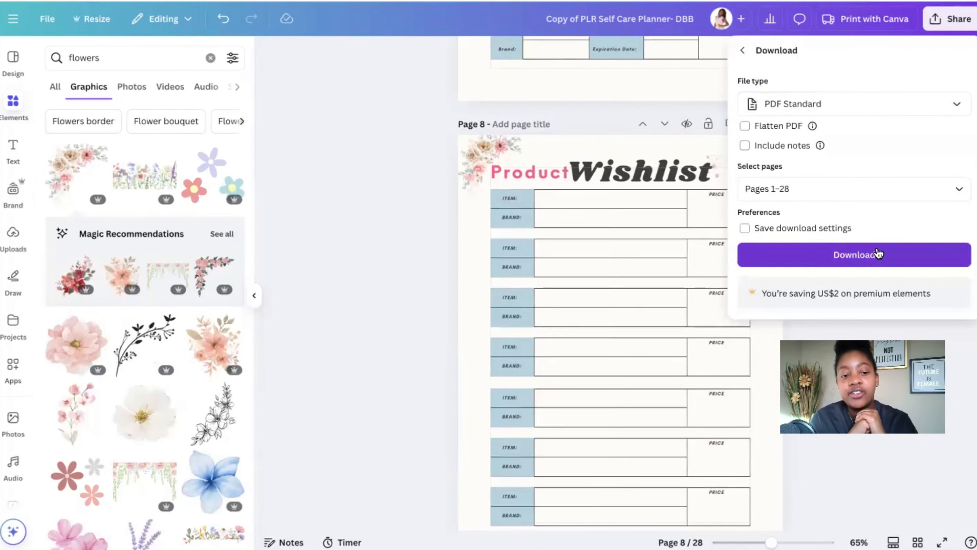